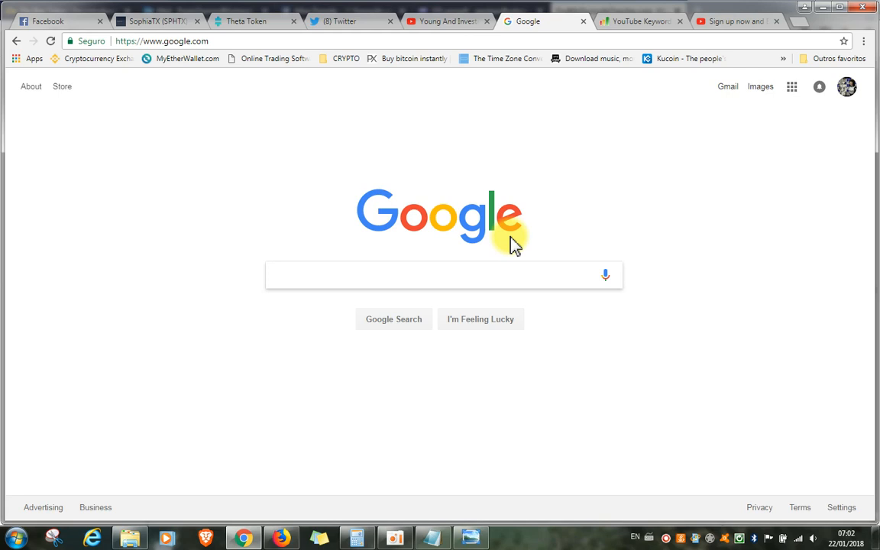
Search Google for "my ether wallet" and open the MyEtherWallet.com result
left_click(451, 271)
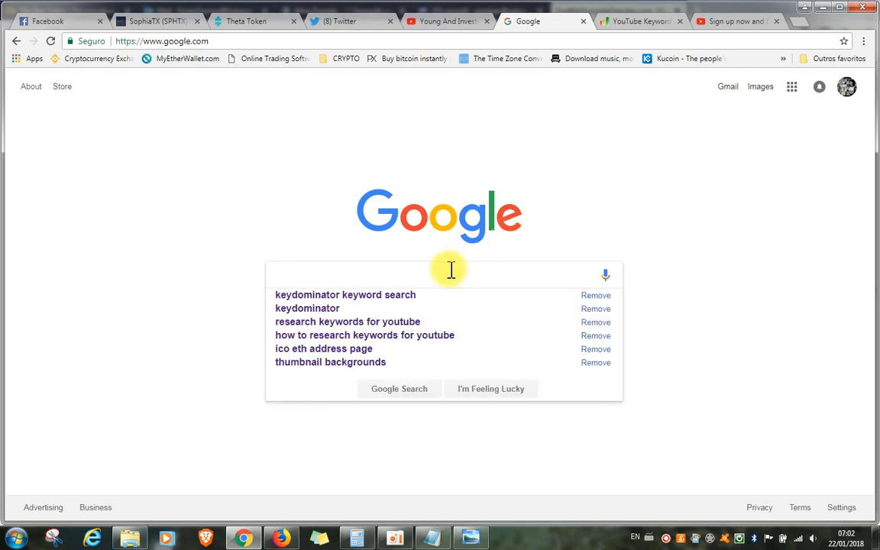
left_click(450, 274)
type("m")
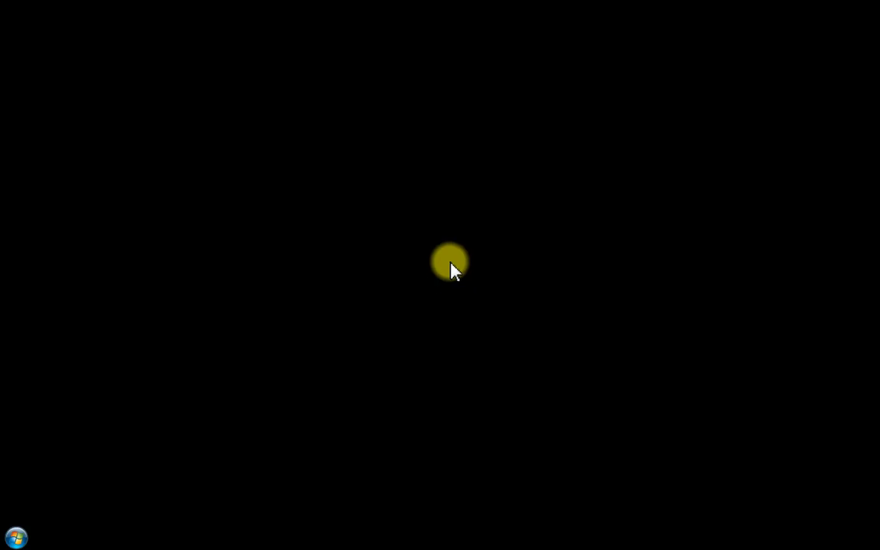
type("eh")
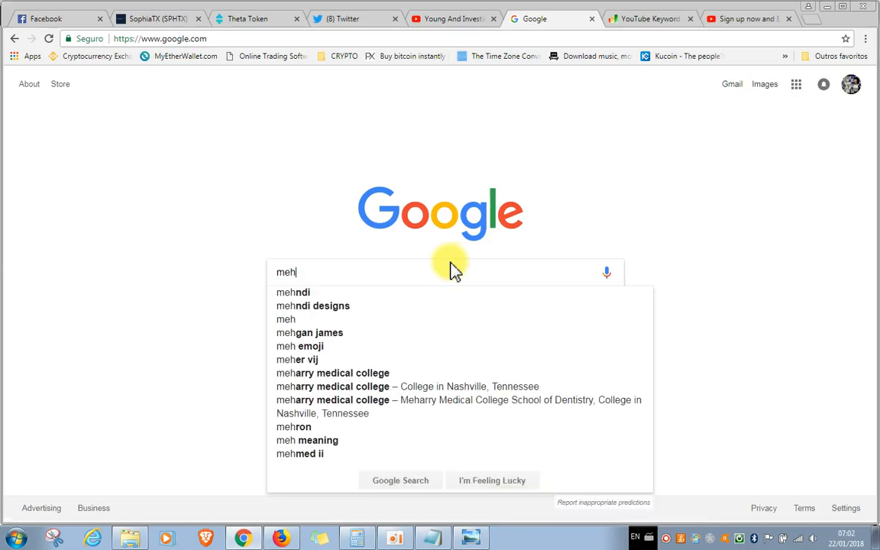
key("BackSpace")
key("BackSpace")
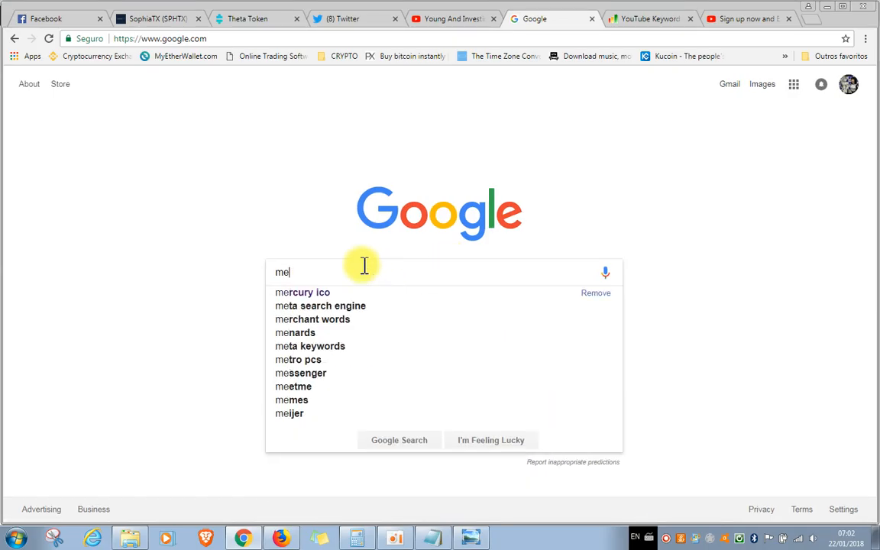
type("y ")
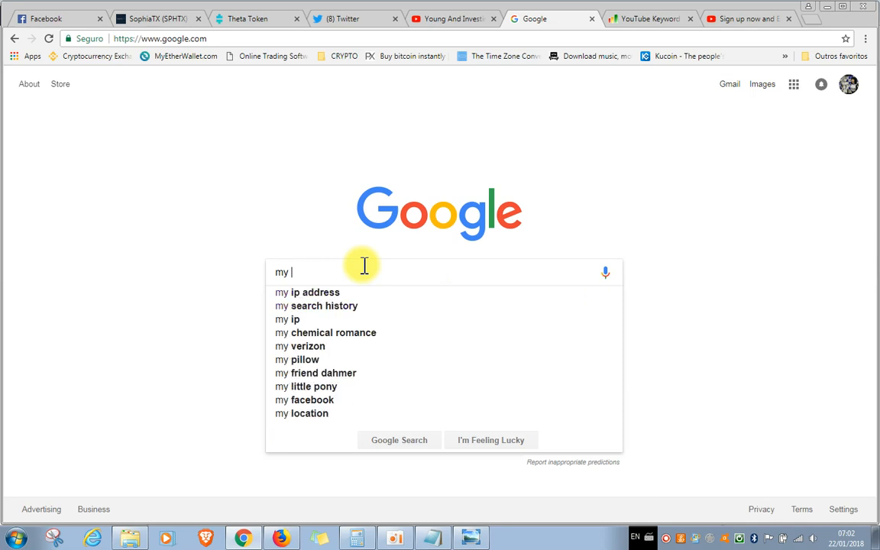
type("ether wallet")
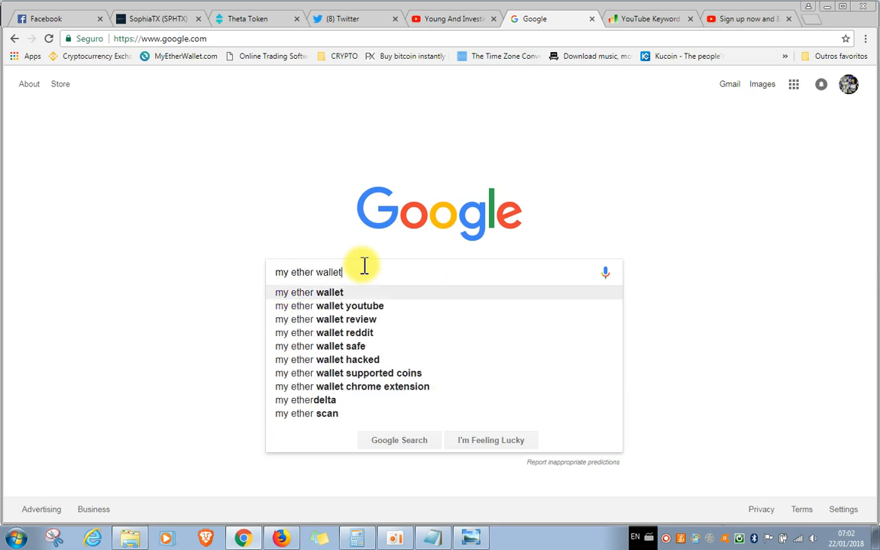
key("Return")
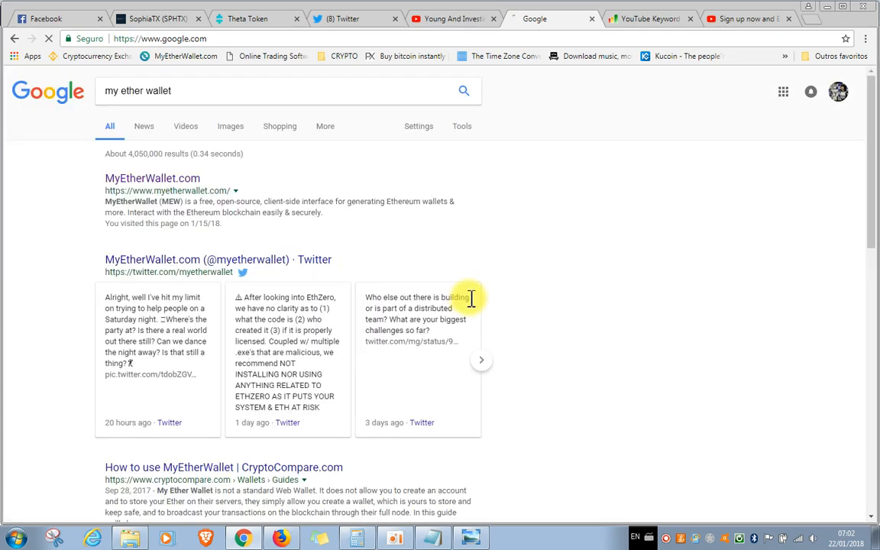
left_click(152, 181)
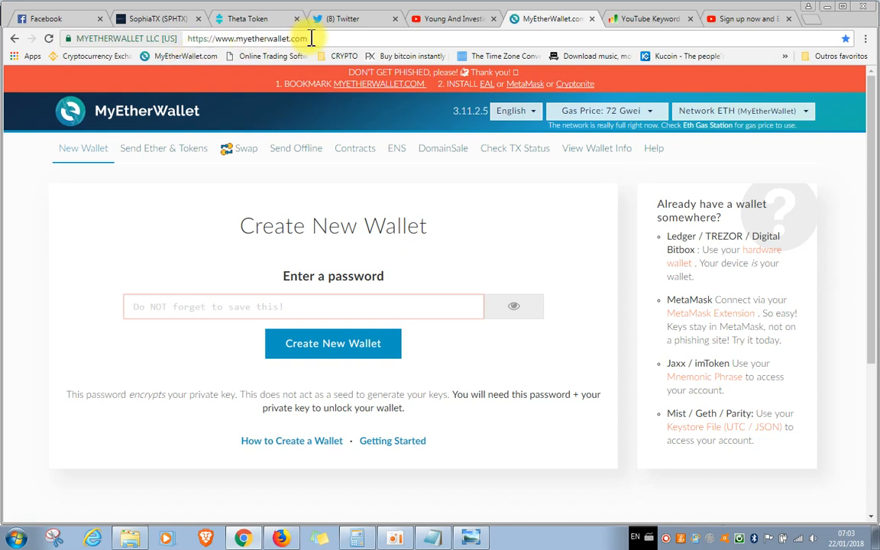
Bookmark the MyEtherWallet.com page in the CRYPTO favourites folder
left_click(846, 40)
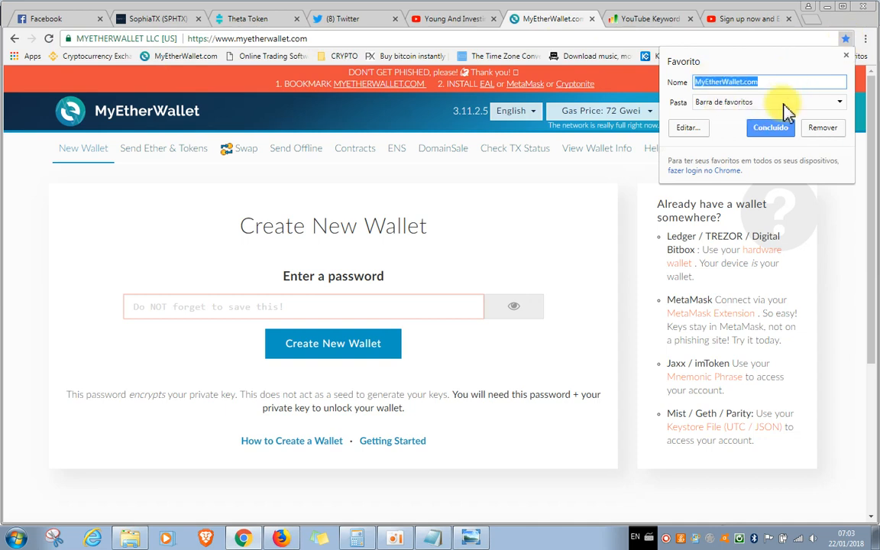
left_click(839, 105)
left_click(841, 107)
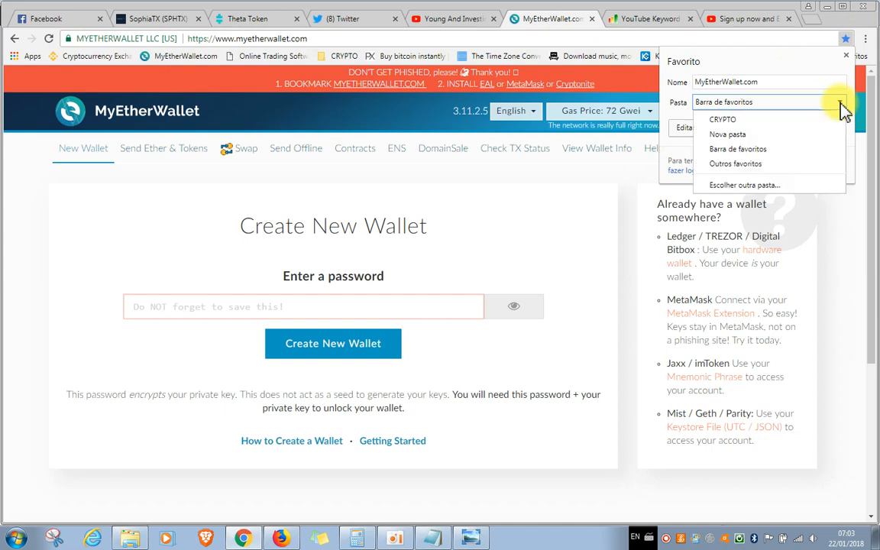
left_click(760, 118)
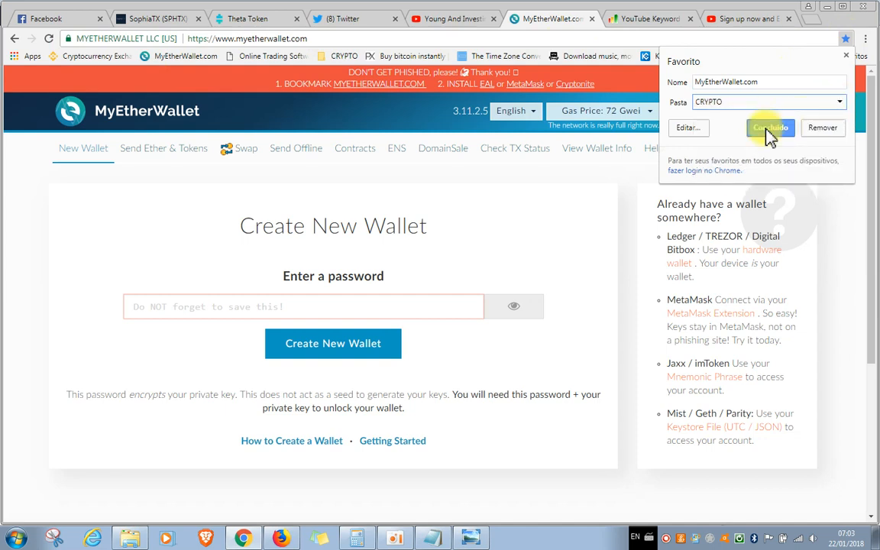
left_click(767, 130)
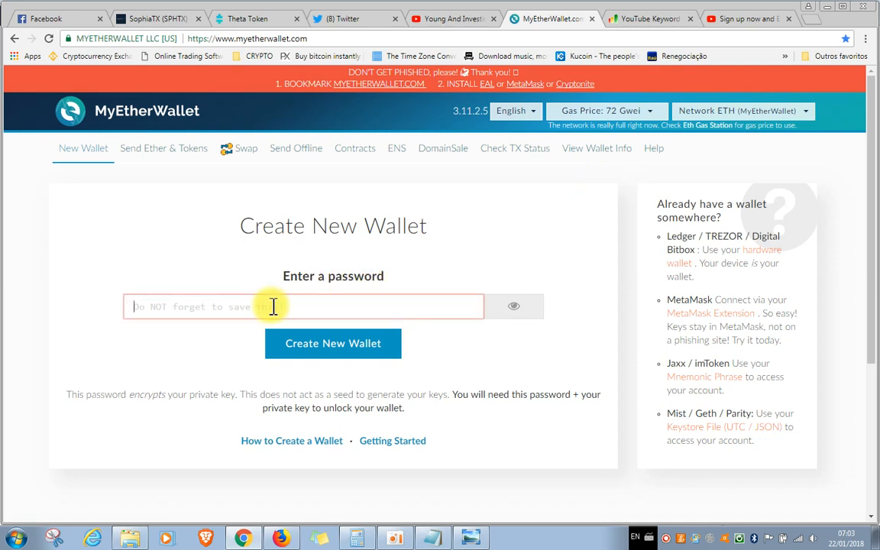
Enter a password for the new wallet and create the wallet
type("••••")
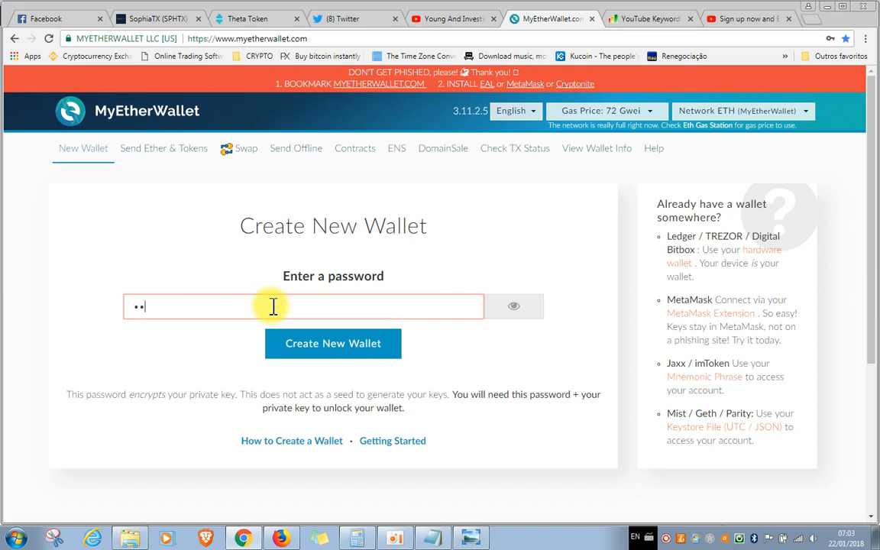
type("••••••••••••")
left_click(298, 359)
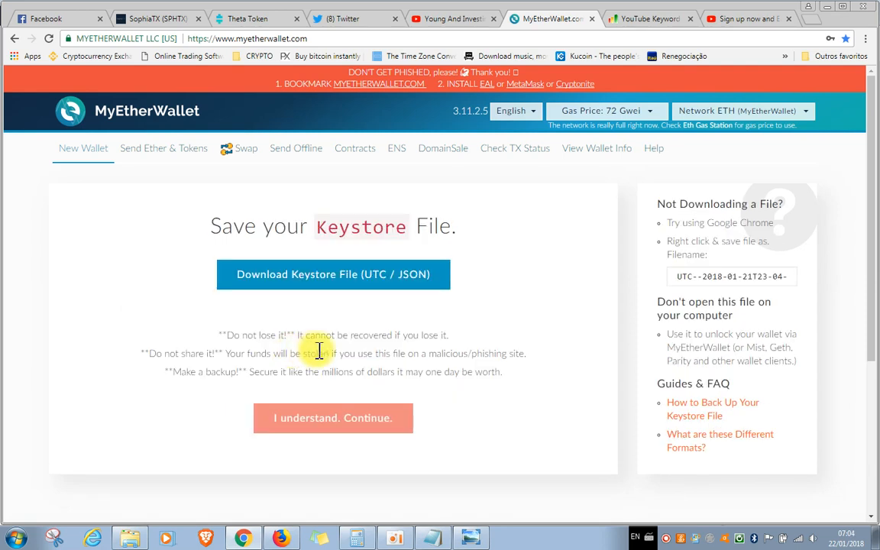
Switch to Notepad, write down the wallet password in the blank note, and minimise the note
left_click(438, 542)
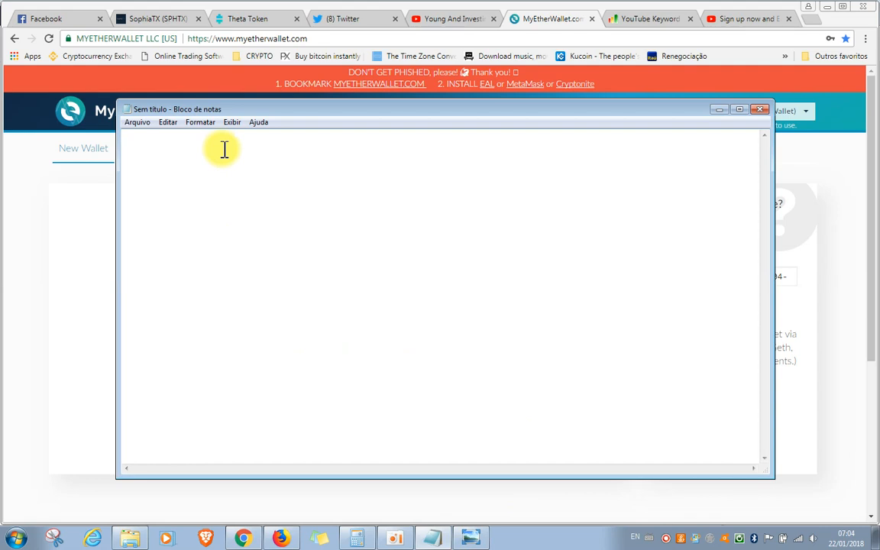
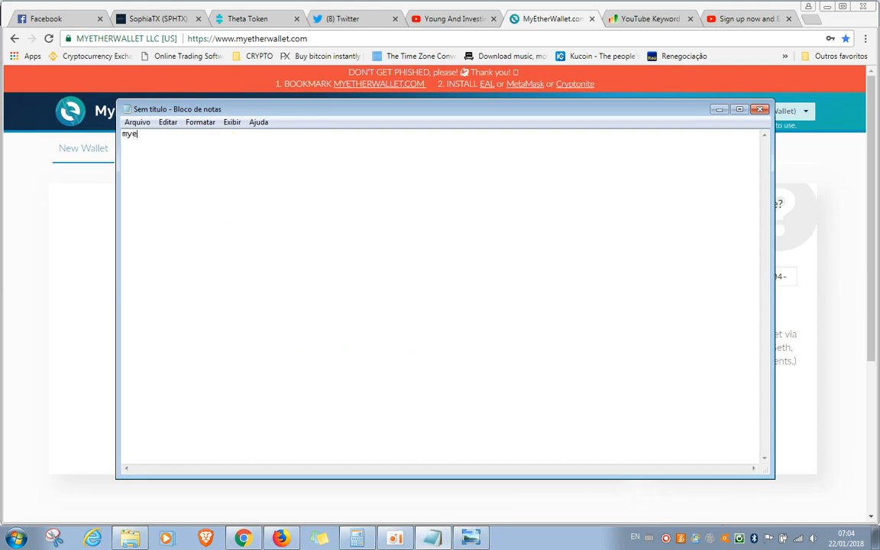
left_click(718, 112)
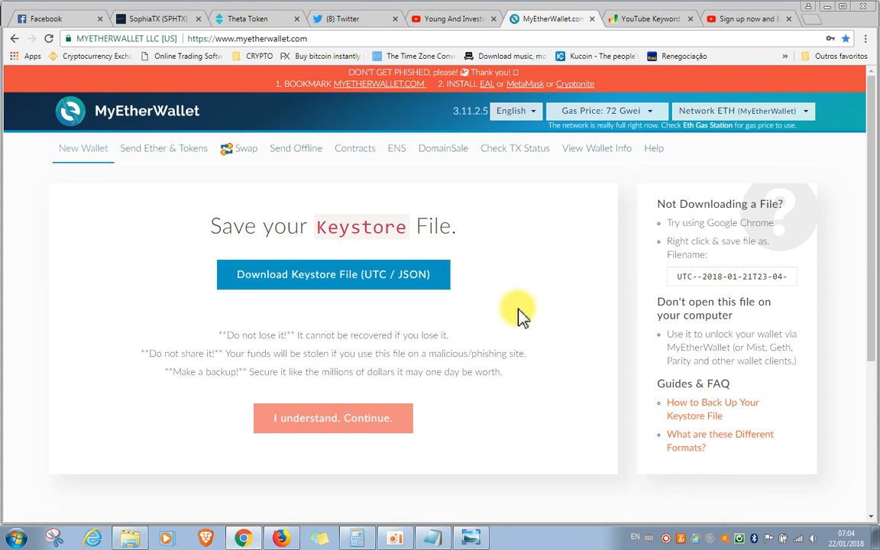
Download the wallet's Keystore File (UTC / JSON) and acknowledge the warning to continue to the private key
left_click(320, 286)
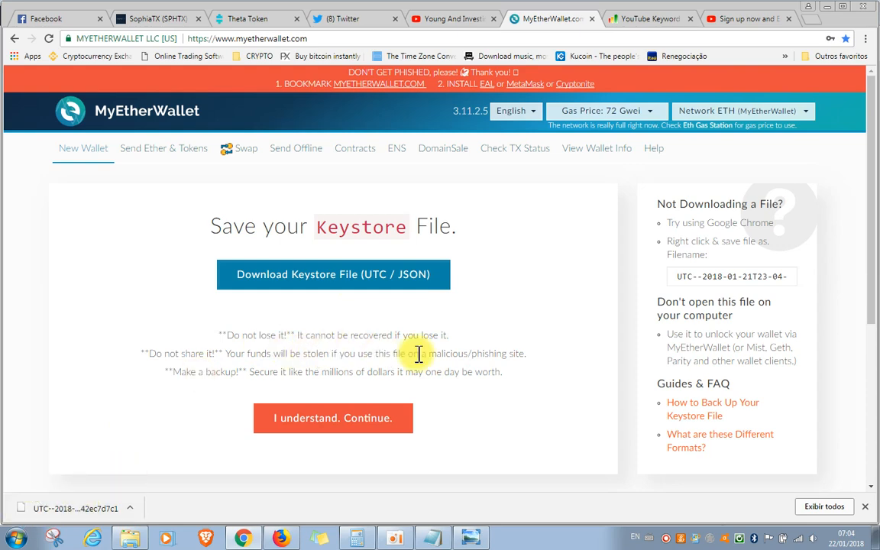
left_click(325, 425)
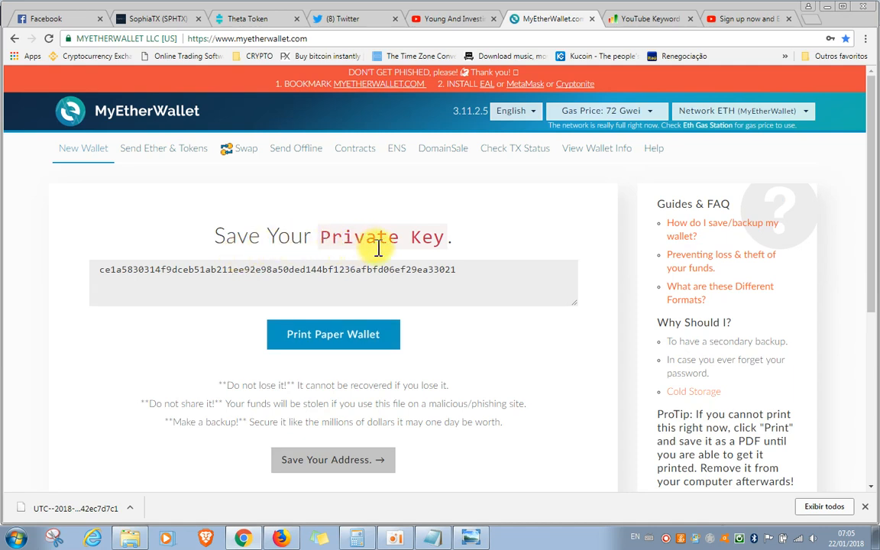
Copy the wallet's private key and paste it into the Notepad note, below the wallet password labelled "password"
left_click_drag(462, 270, 100, 263)
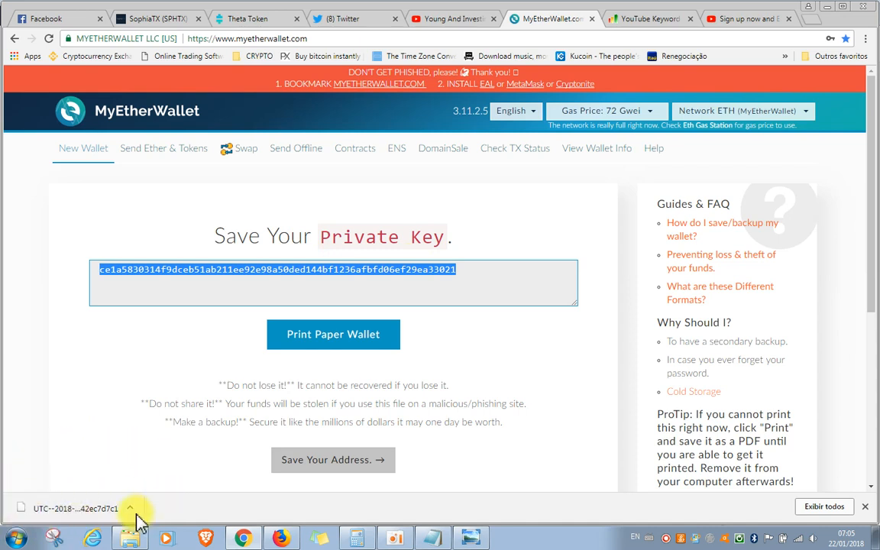
right_click(312, 269)
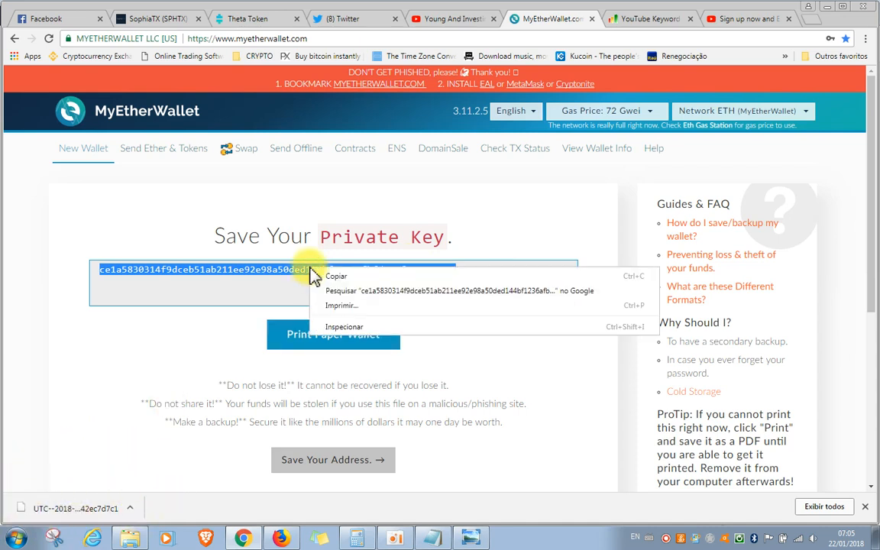
left_click(333, 277)
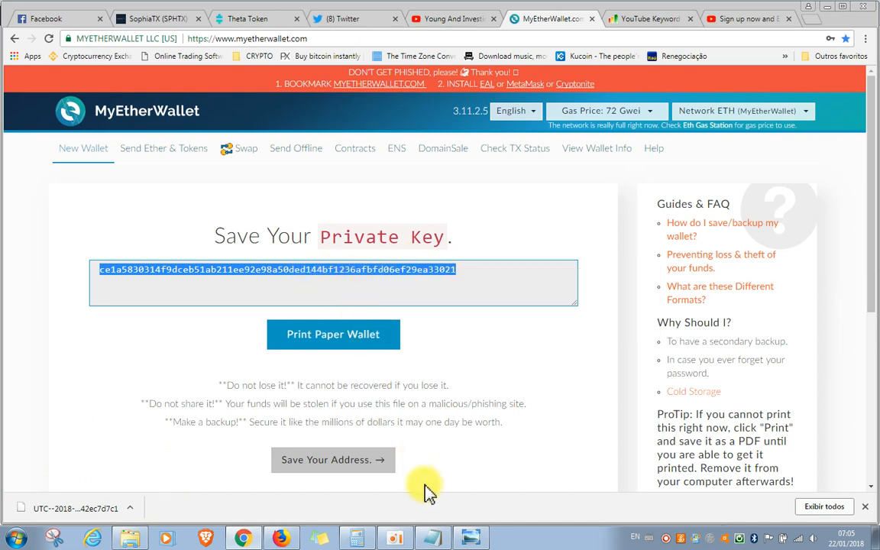
left_click(434, 539)
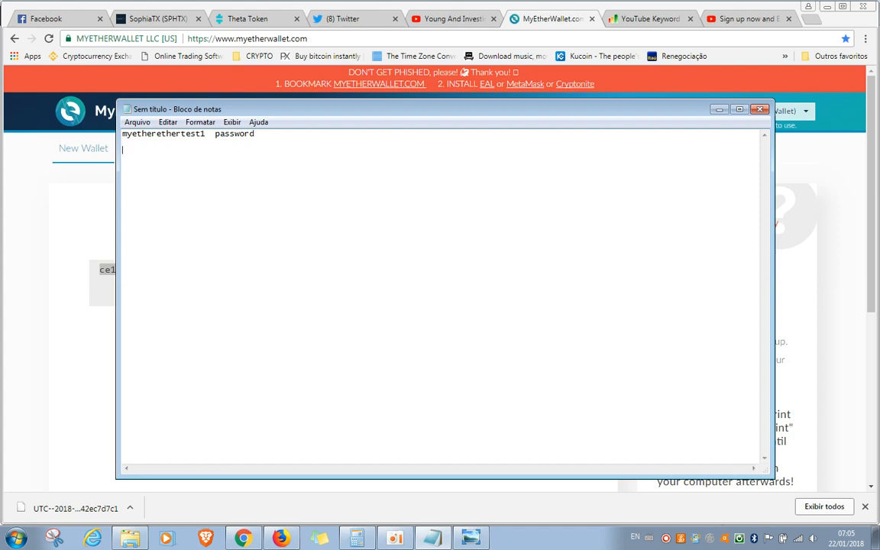
key("Return")
key("ctrl+v")
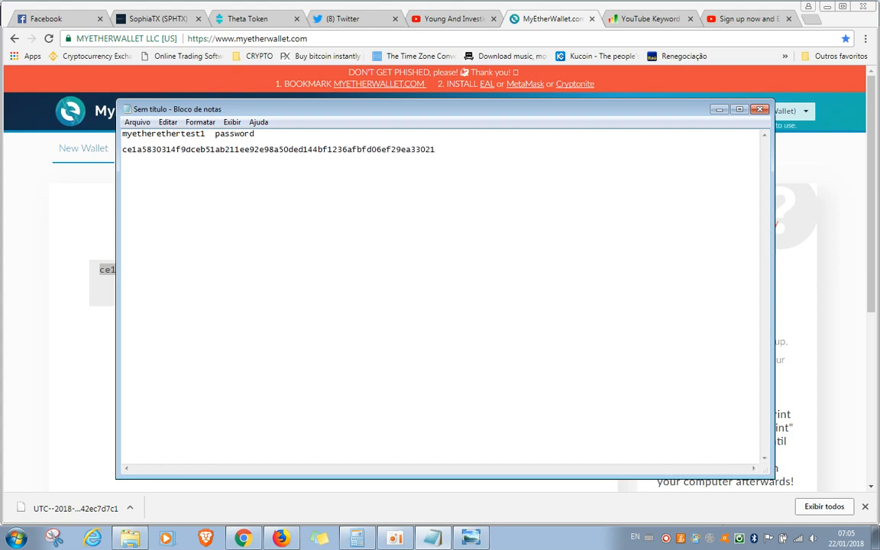
Label the key line "private key" in the note, add the heading "myetherwallet" above the password, and minimise Notepad
left_click_drag(550, 106, 589, 293)
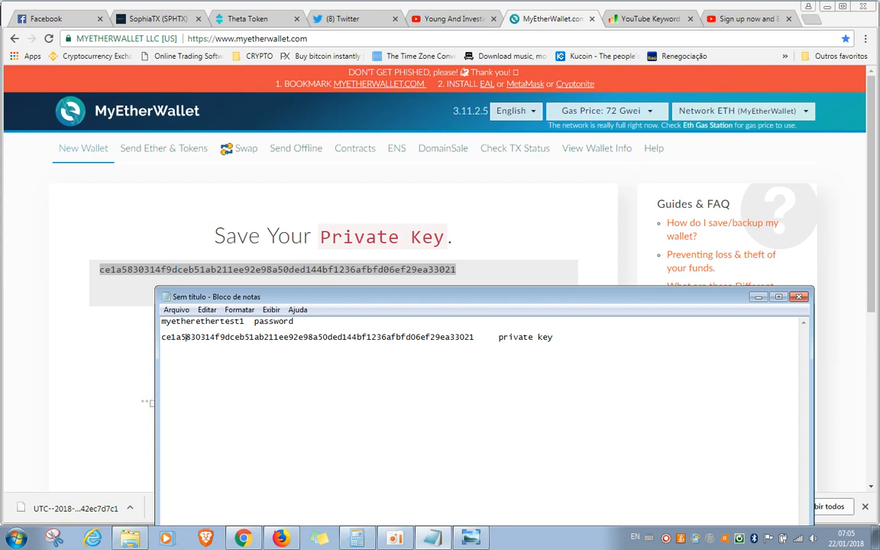
key("Up")
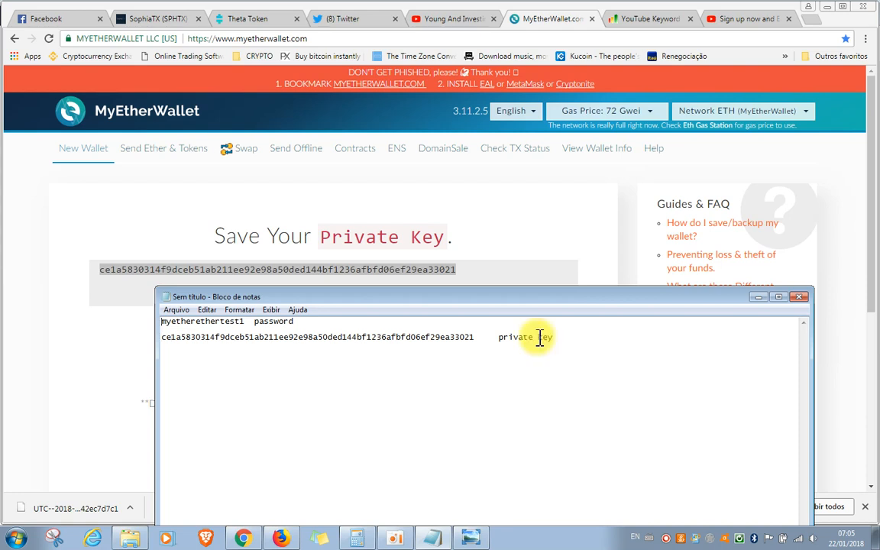
key("Return")
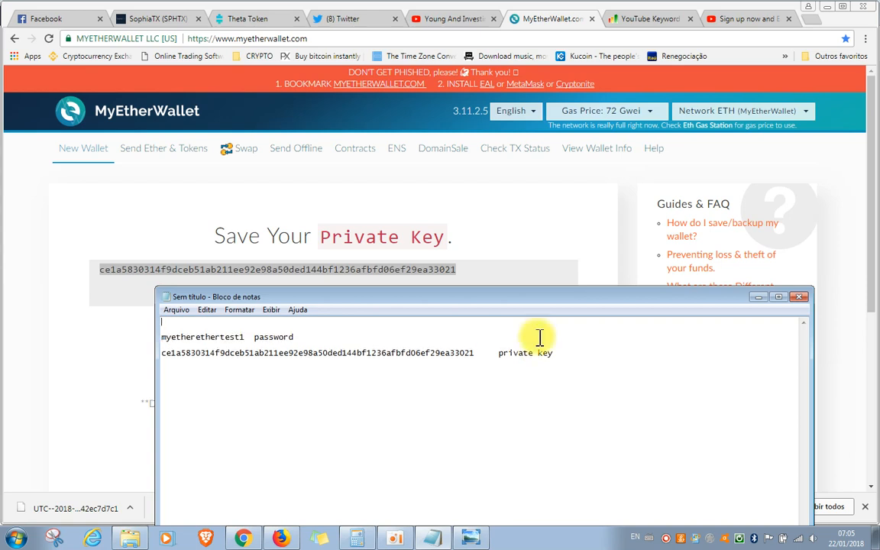
type("myetherwallet")
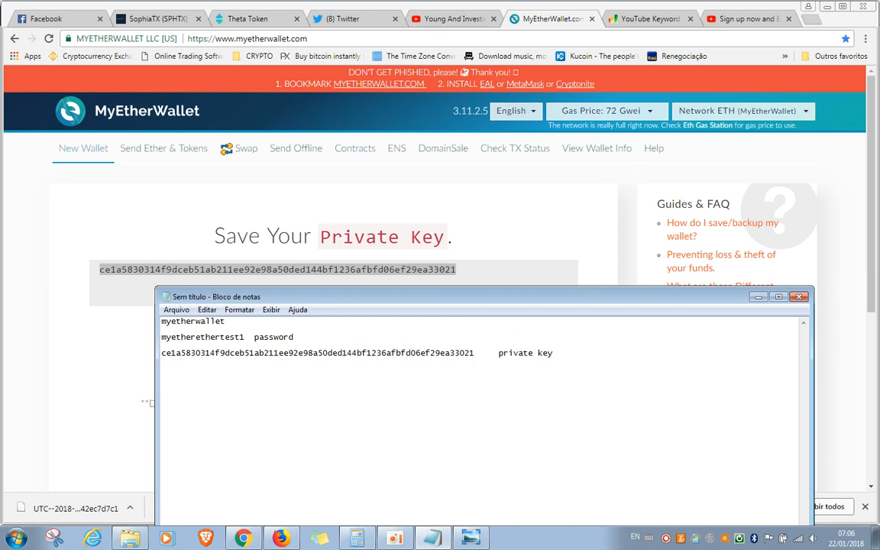
left_click(758, 297)
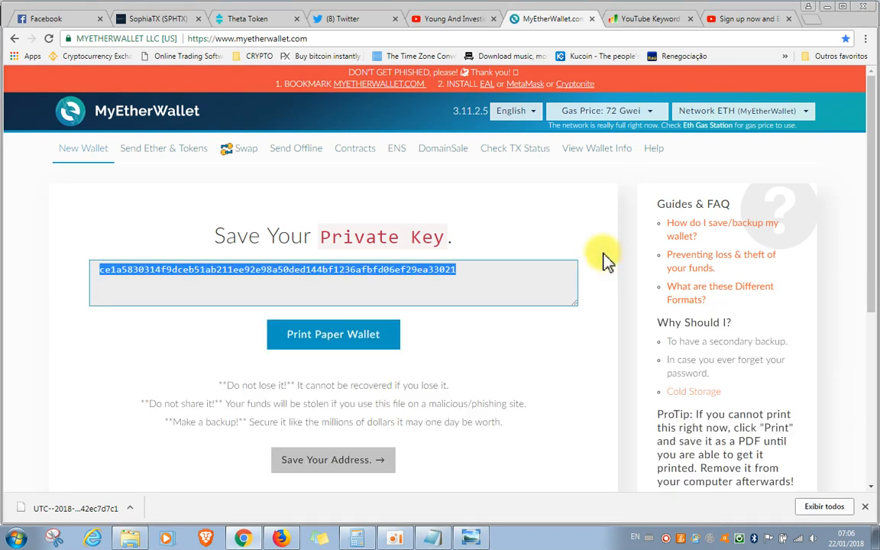
Proceed from the private key page to saving the wallet address
left_click(461, 295)
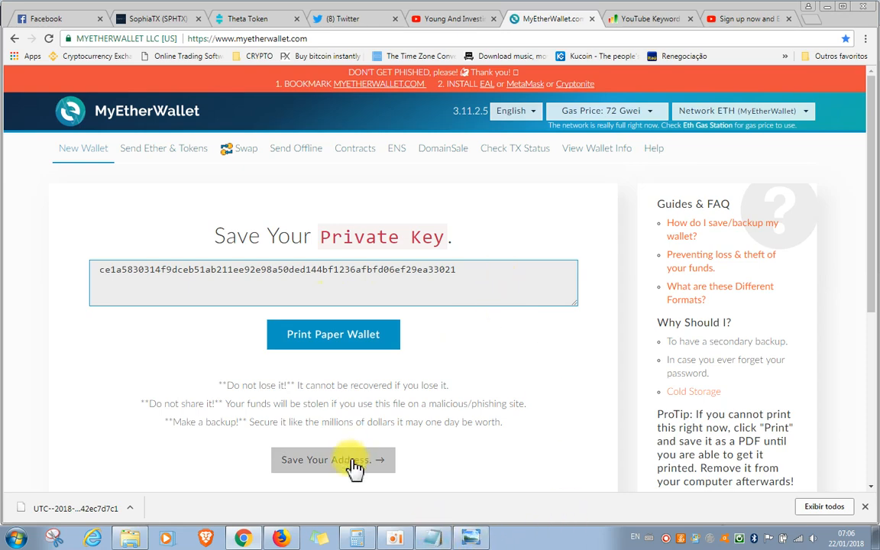
scroll(485, 350, "down", 1)
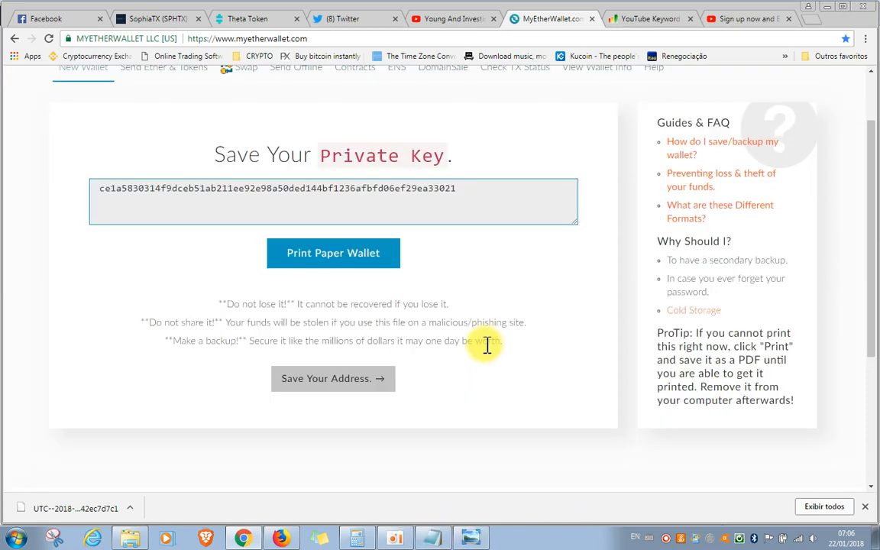
left_click(345, 382)
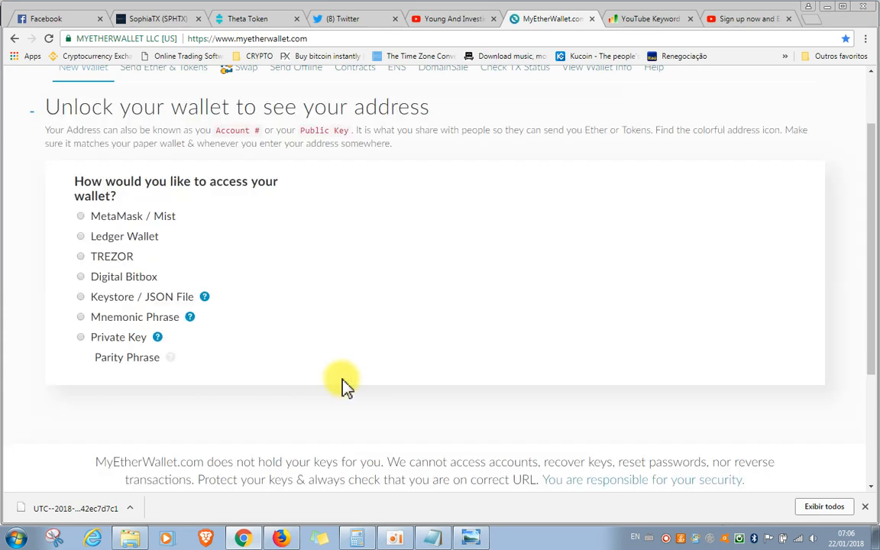
Review the wallet password and private key saved in the Notepad note alongside the available wallet access methods, and minimise Notepad
scroll(505, 342, "up", 1)
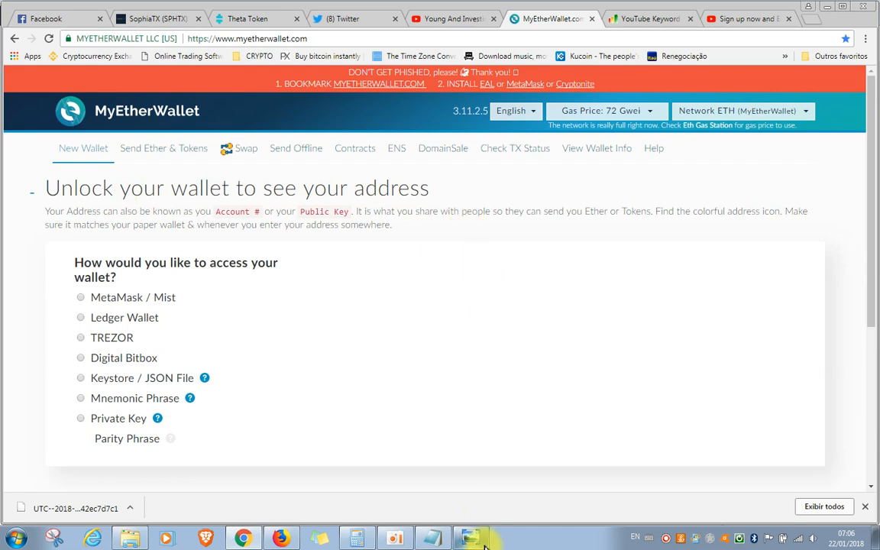
left_click_drag(475, 539, 434, 540)
left_click(433, 540)
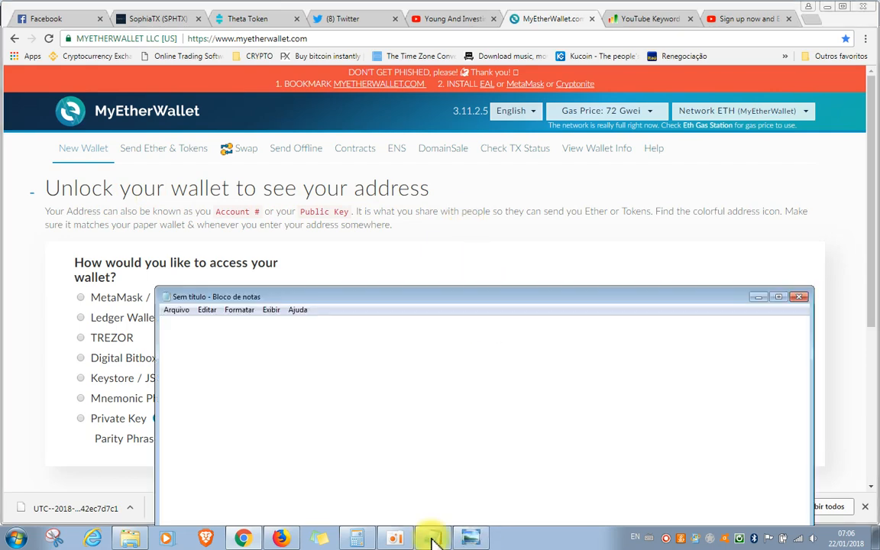
left_click_drag(446, 300, 436, 143)
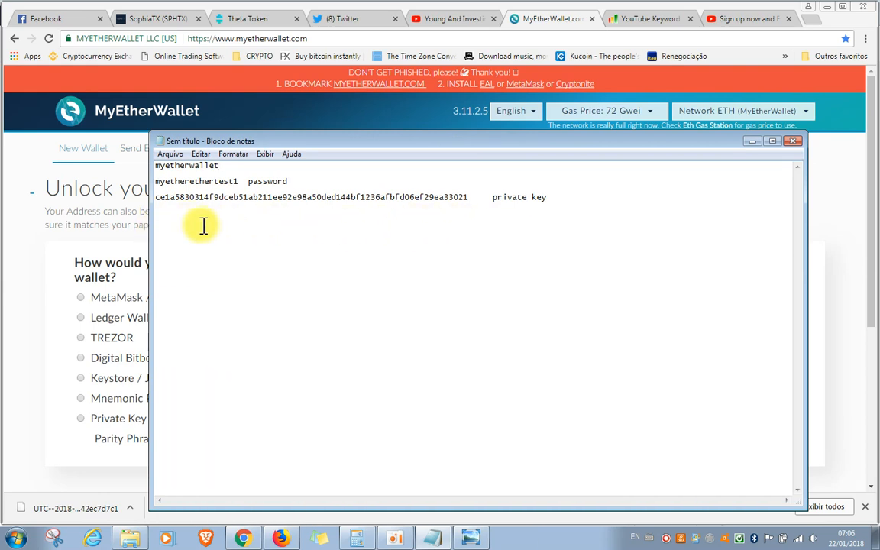
left_click(752, 143)
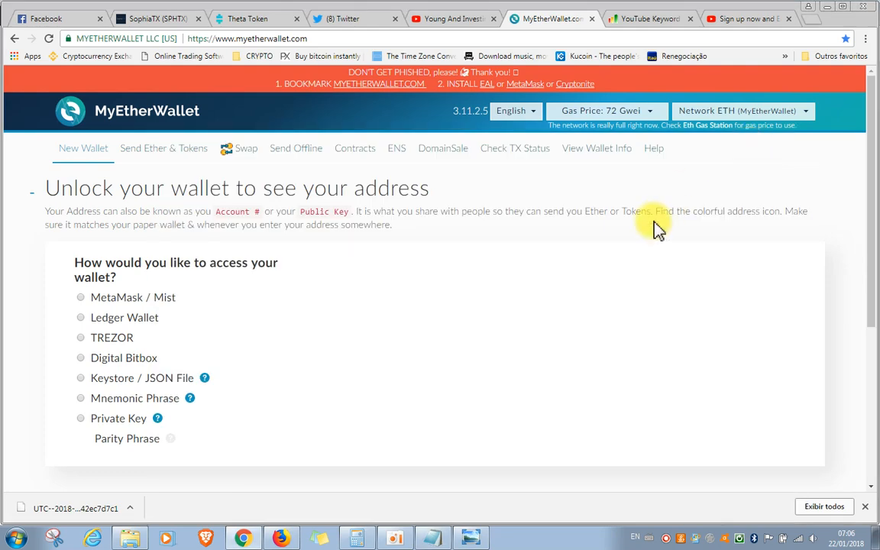
scroll(496, 344, "down", 1)
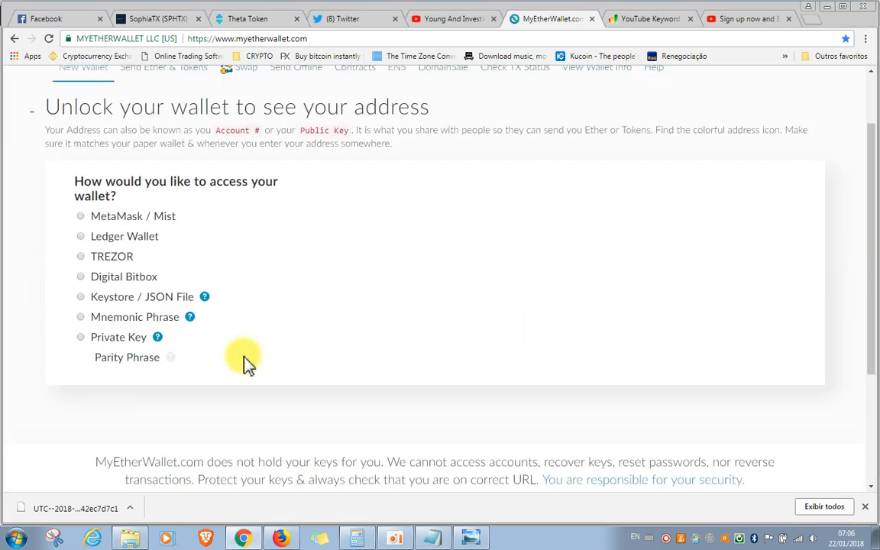
left_click(436, 534)
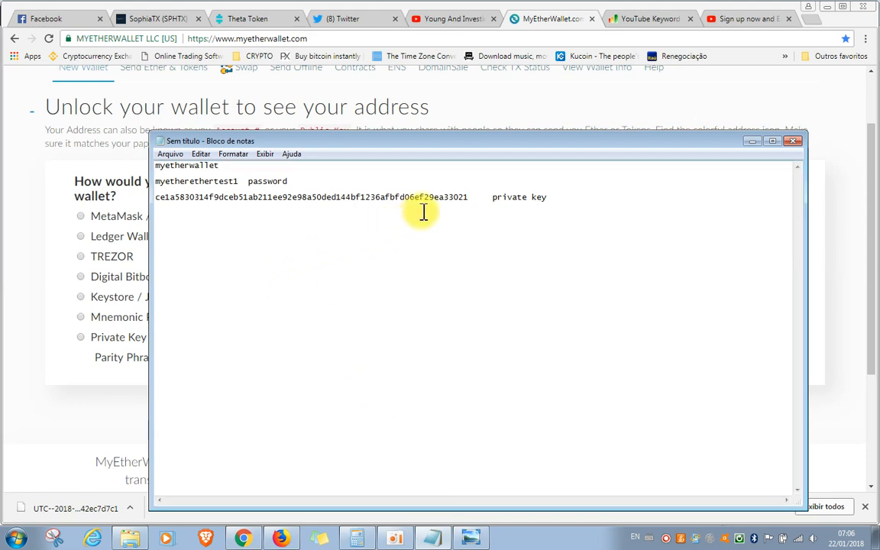
left_click(753, 142)
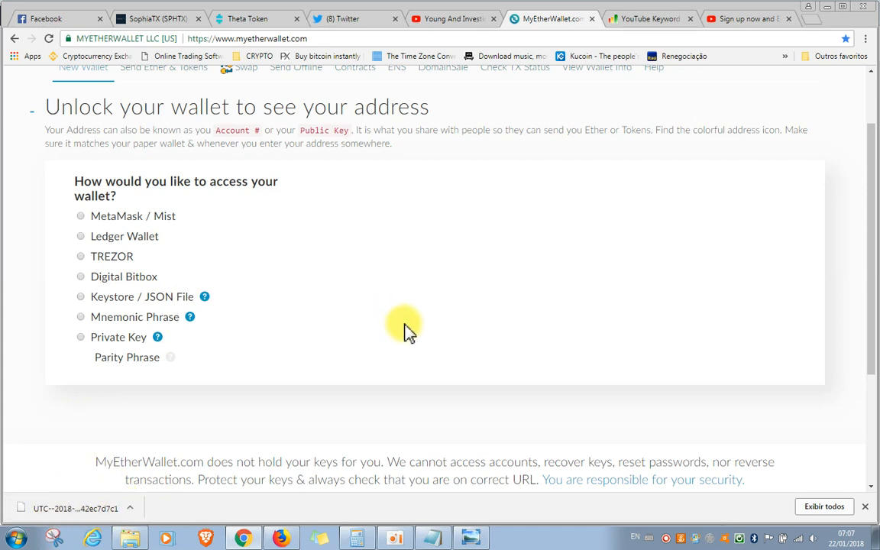
Choose Private Key as the wallet access method and copy the private key from the Notepad note
left_click(118, 340)
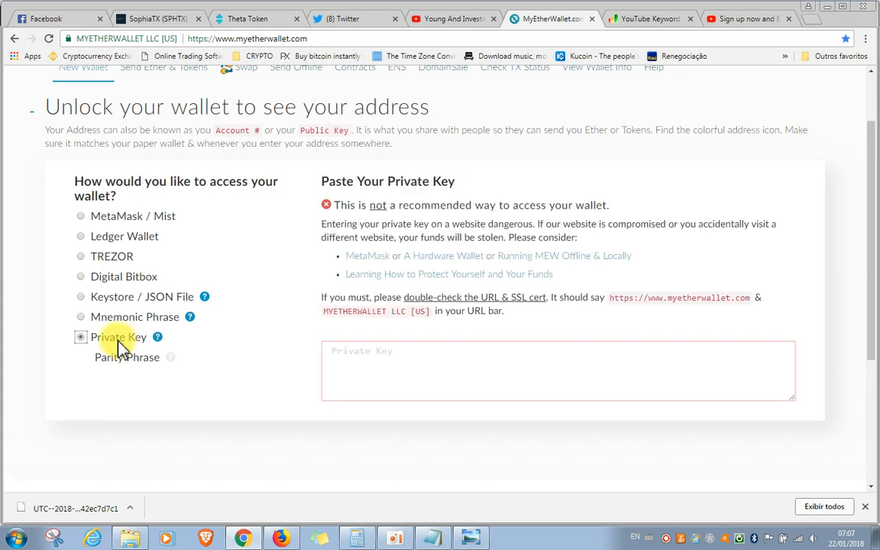
left_click(462, 539)
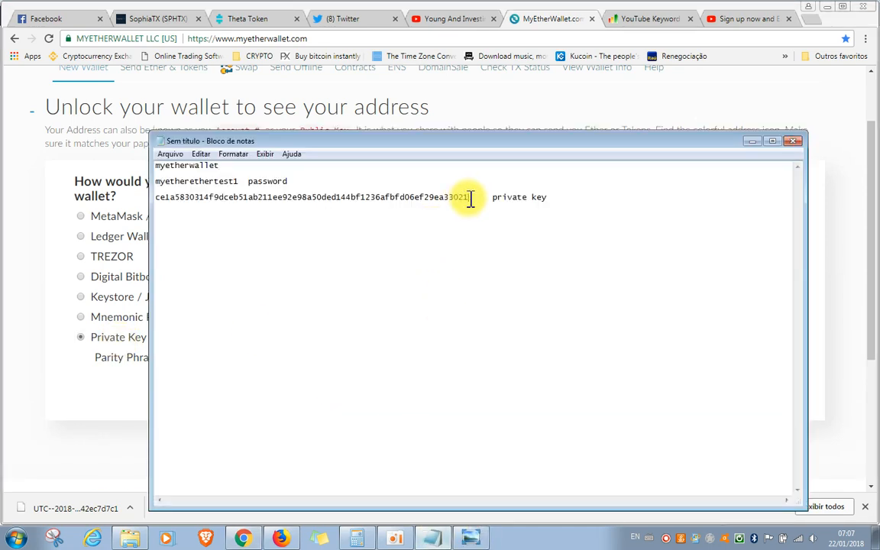
left_click_drag(469, 197, 157, 196)
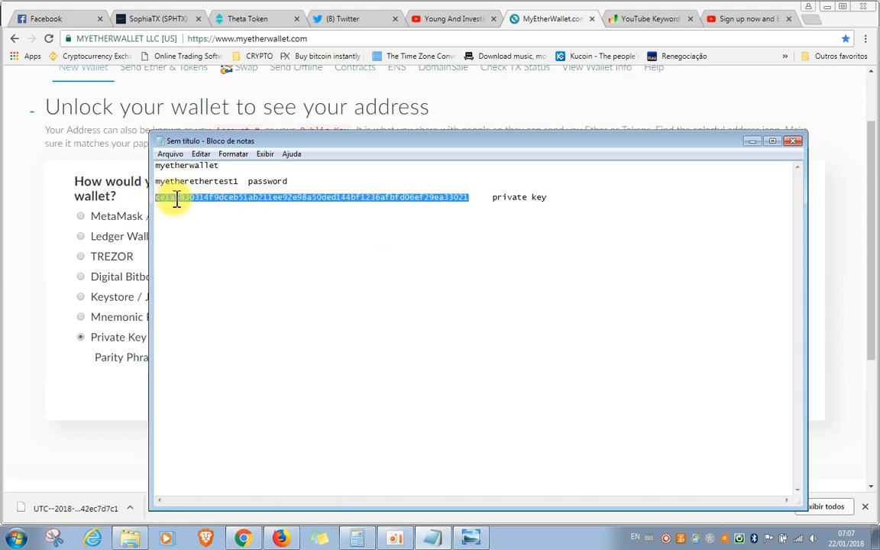
right_click(176, 200)
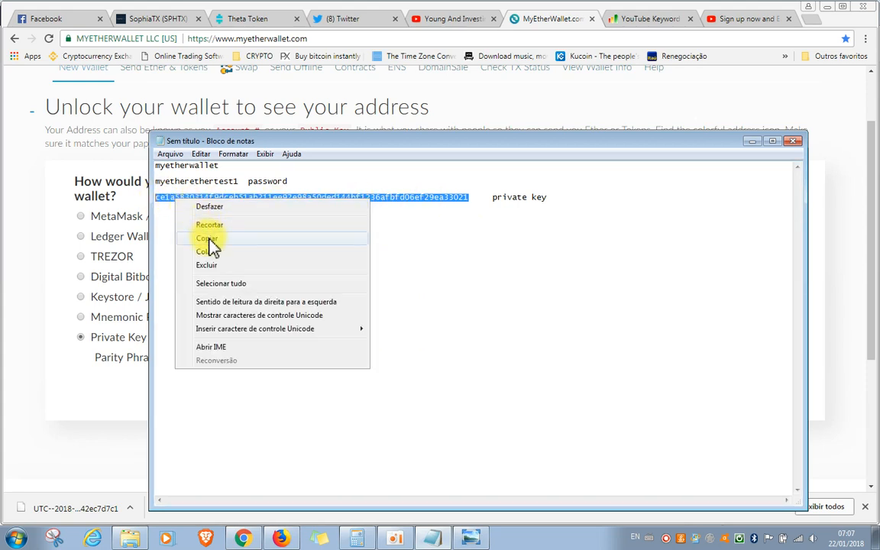
left_click(207, 238)
left_click(368, 262)
left_click(753, 141)
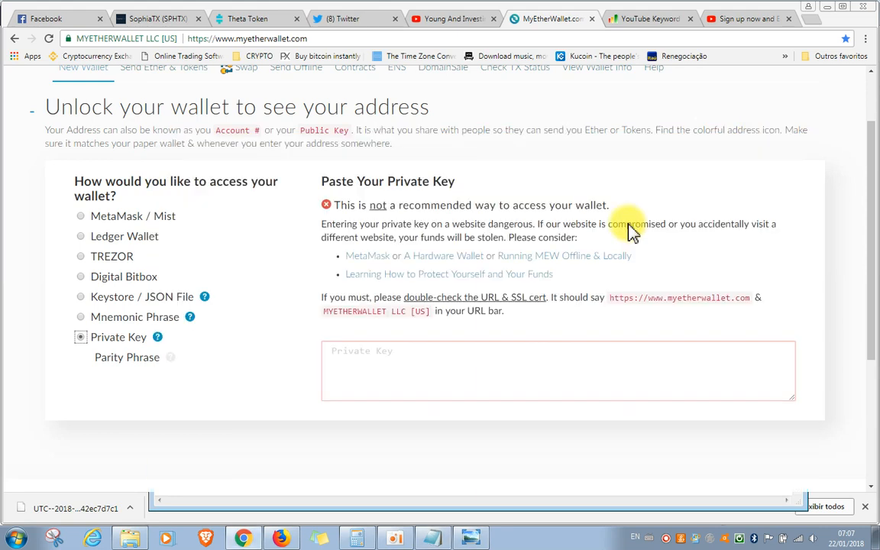
Paste the copied key into the Private Key field and unlock the wallet
left_click(429, 366)
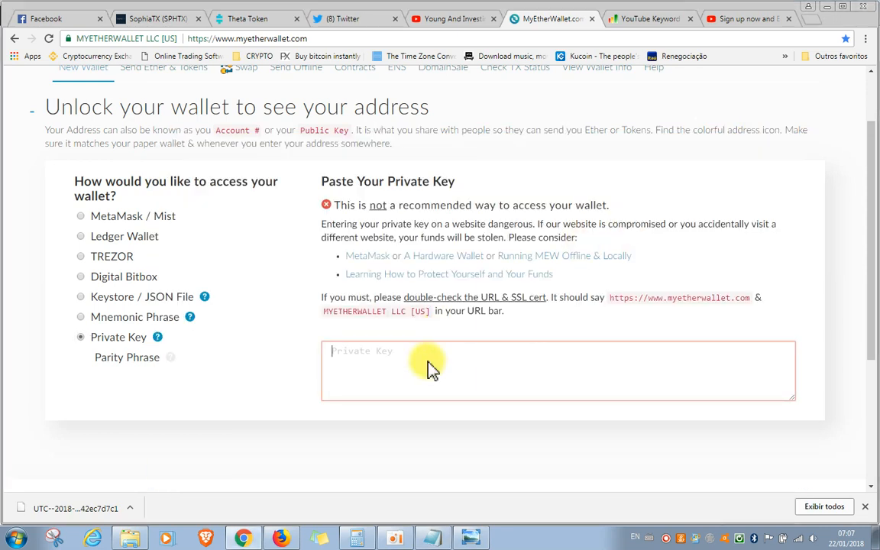
right_click(428, 366)
left_click(485, 264)
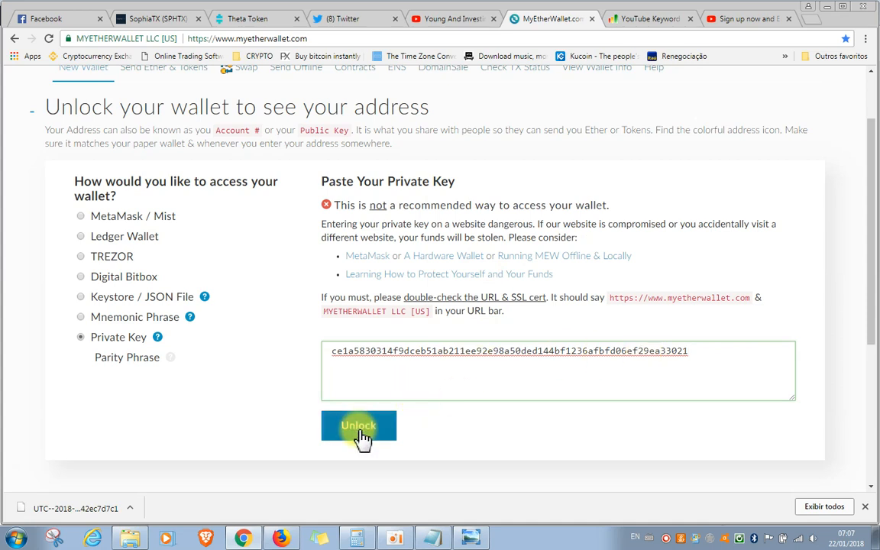
left_click(362, 437)
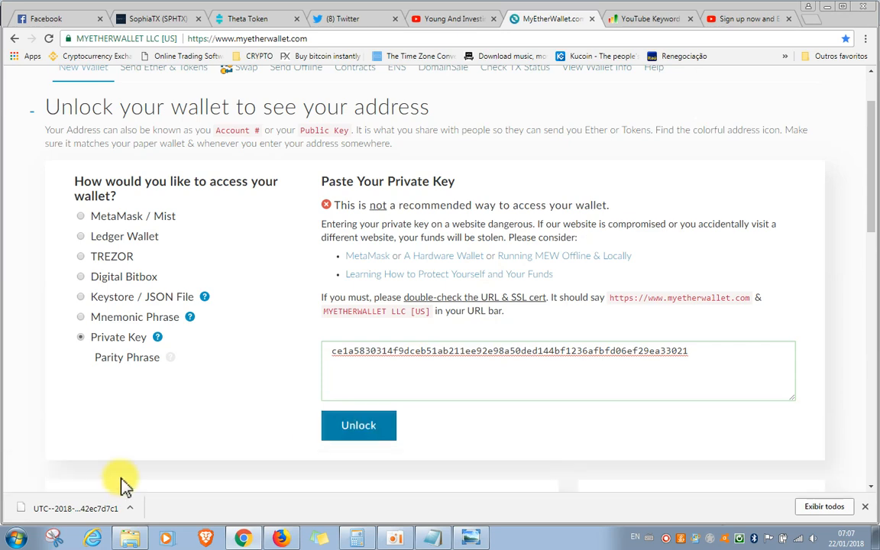
Copy the full wallet address from the Your Address field of the unlocked wallet
scroll(701, 334, "down", 3)
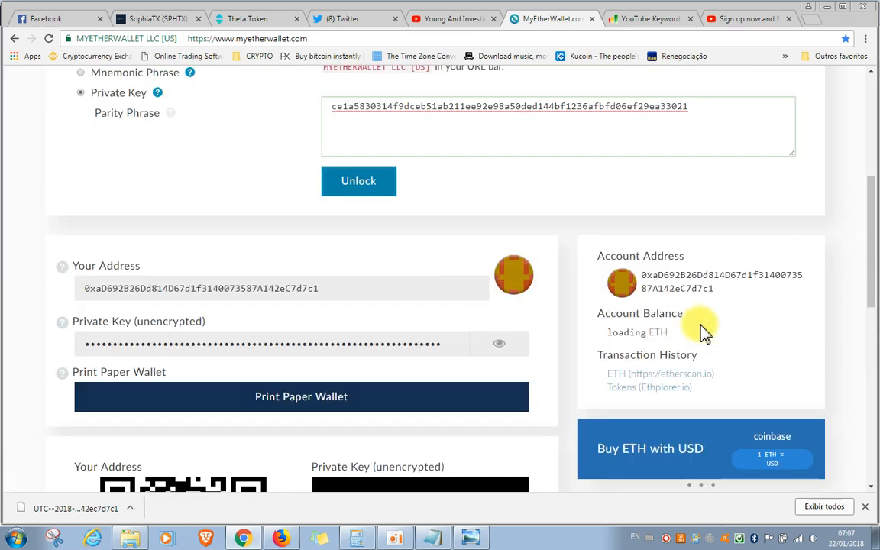
scroll(703, 334, "down", 1)
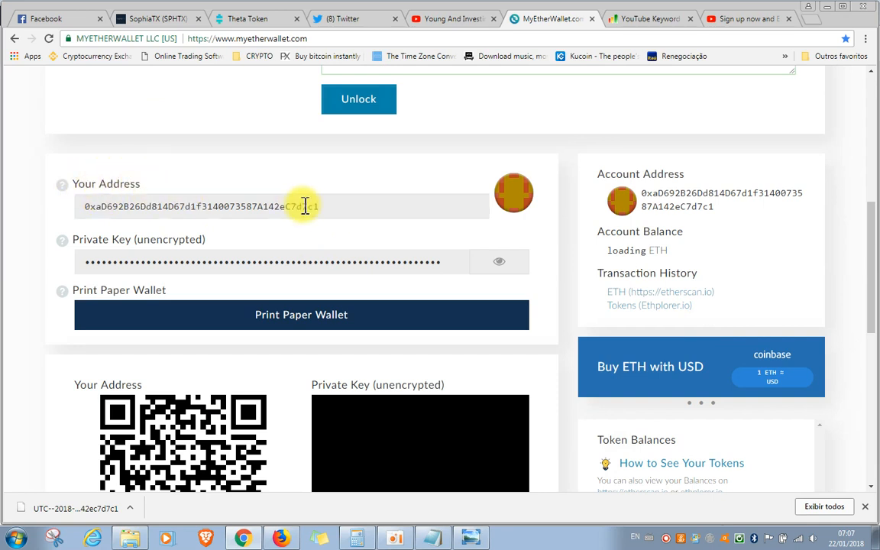
left_click_drag(305, 206, 74, 210)
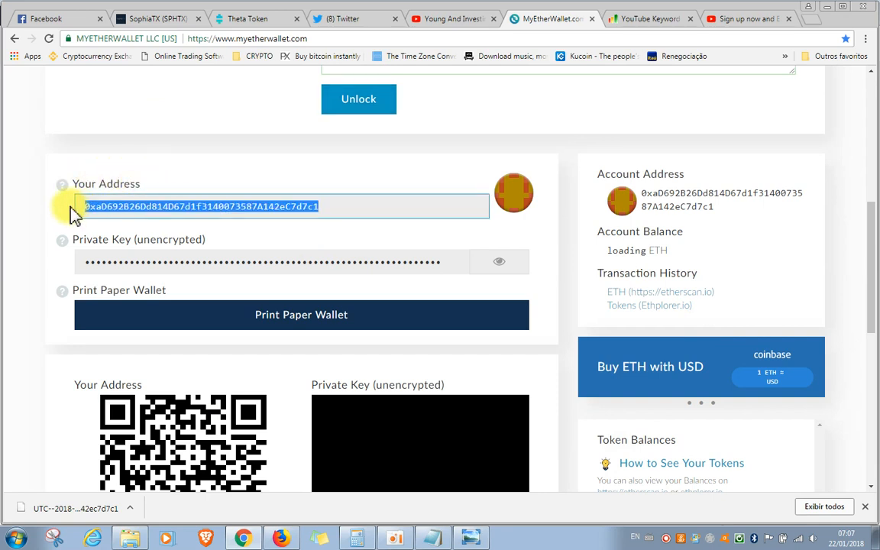
right_click(143, 205)
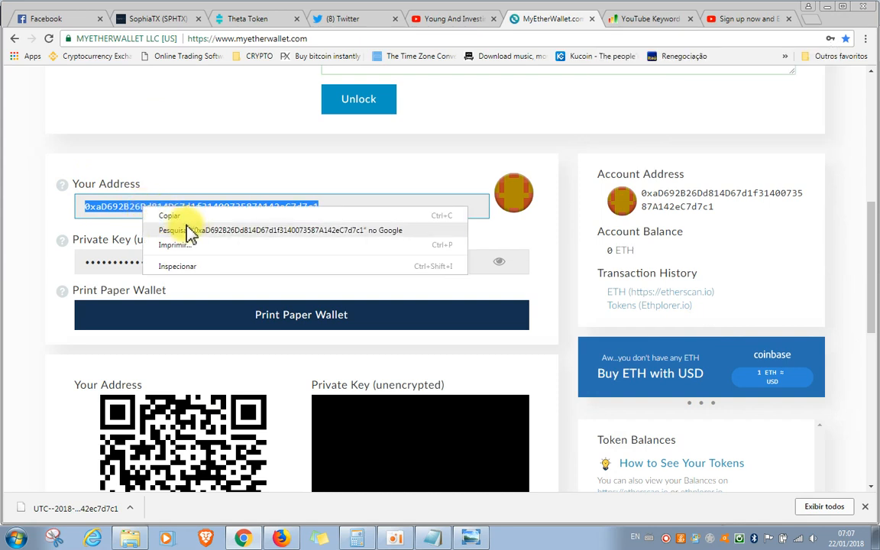
left_click(191, 217)
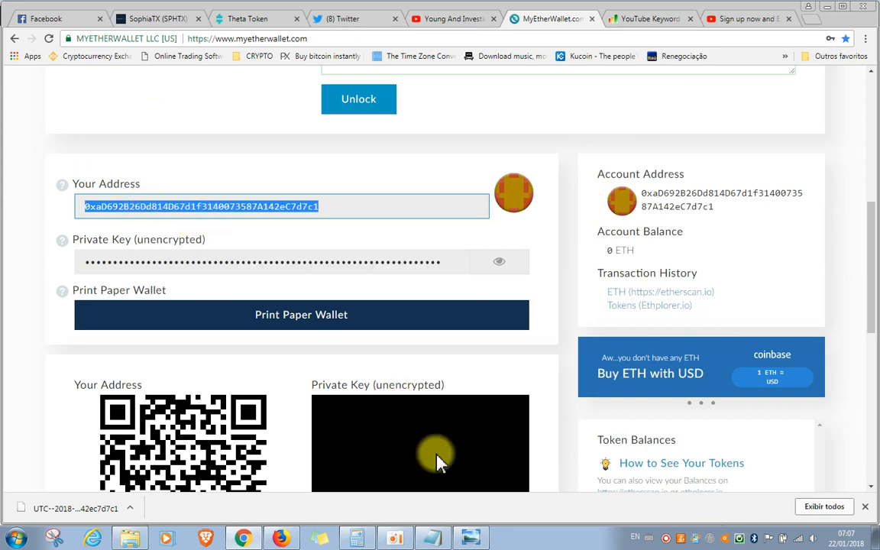
Paste the wallet address into the Notepad note below the private key, label it "address", and minimise Notepad
left_click(447, 540)
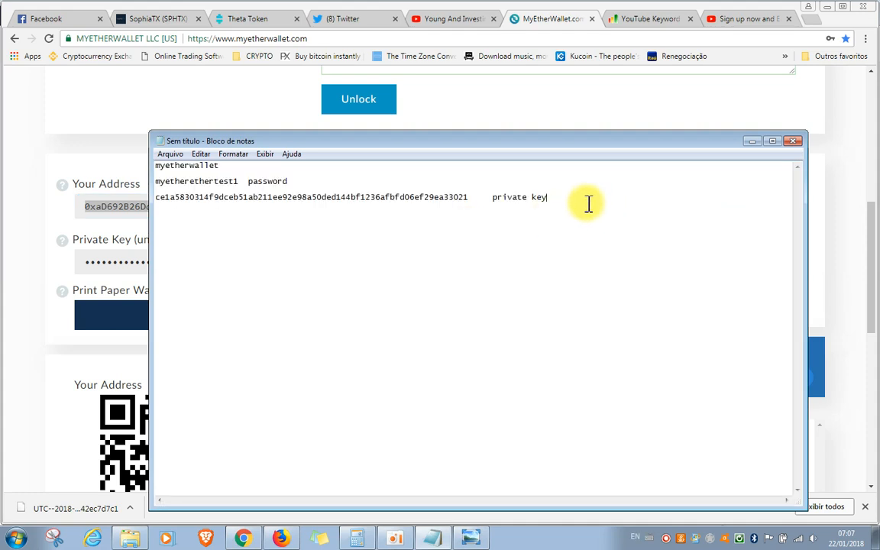
key("Return")
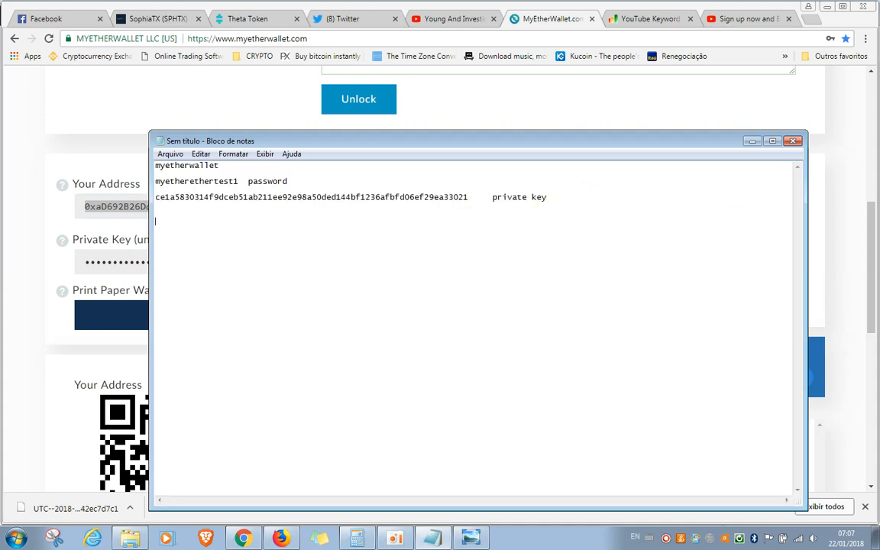
right_click(194, 220)
left_click(242, 275)
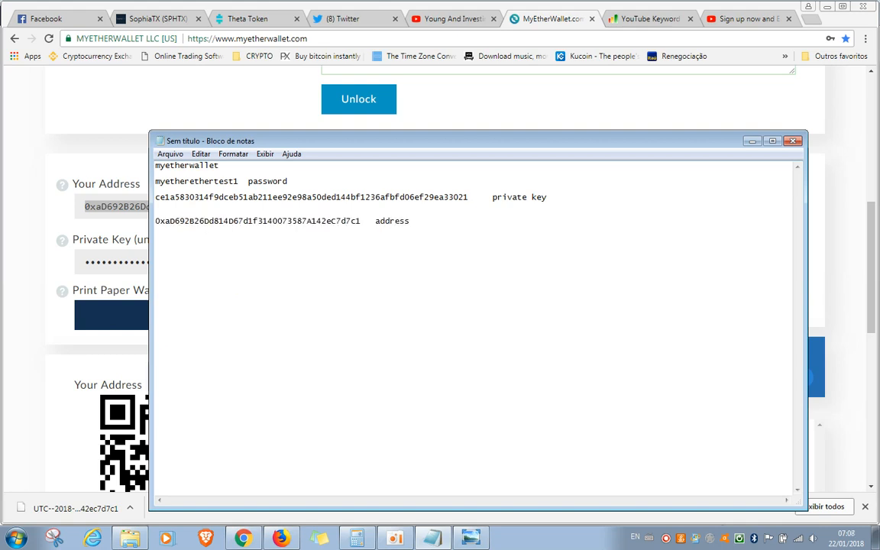
left_click(419, 225)
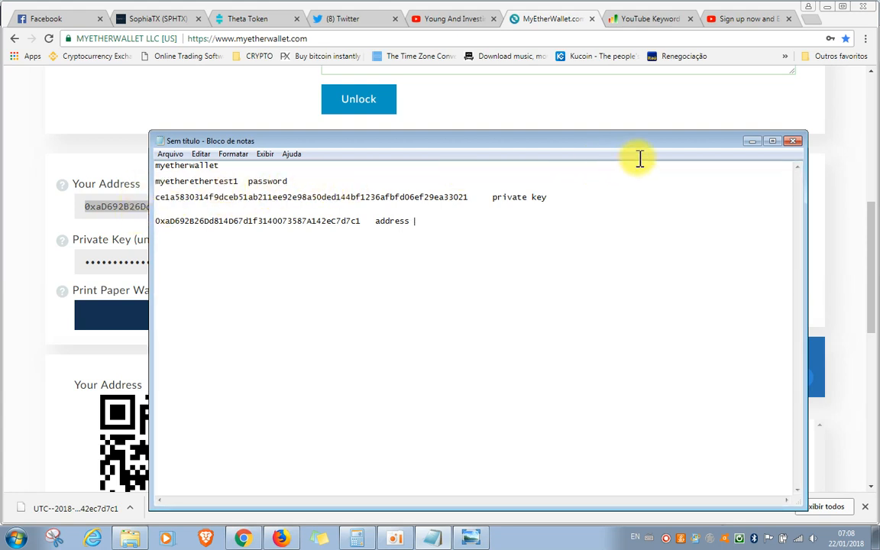
left_click(752, 142)
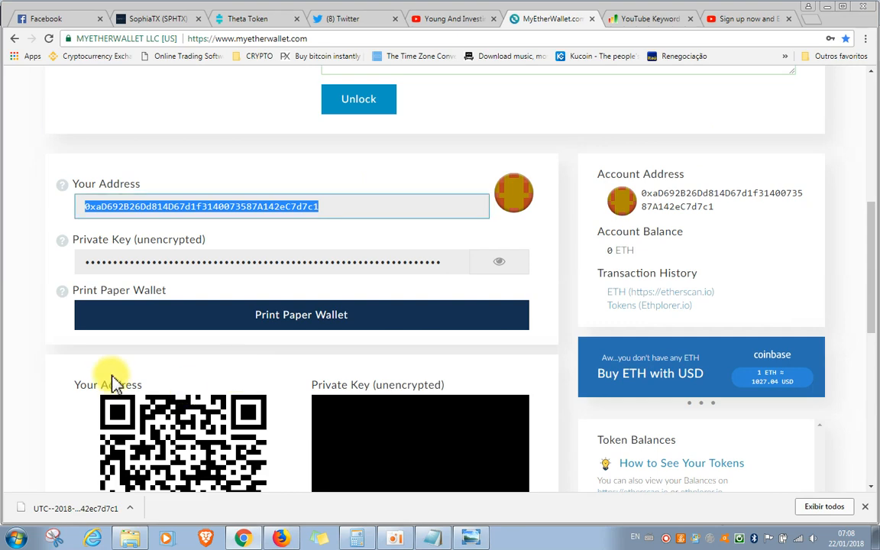
Examine the unlocked wallet's access method, address and account balance, and check the credentials saved in the Notepad note
scroll(46, 153, "up", 3)
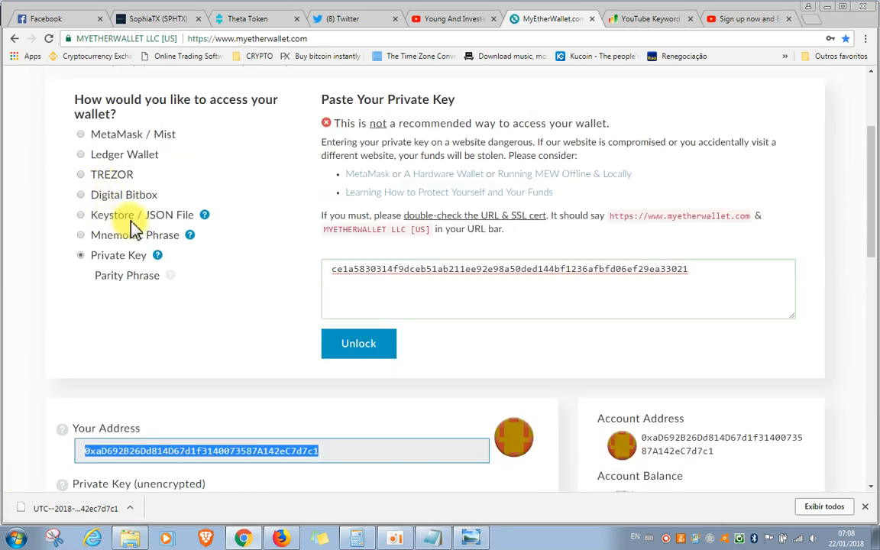
scroll(233, 233, "down", 2)
scroll(237, 237, "down", 1)
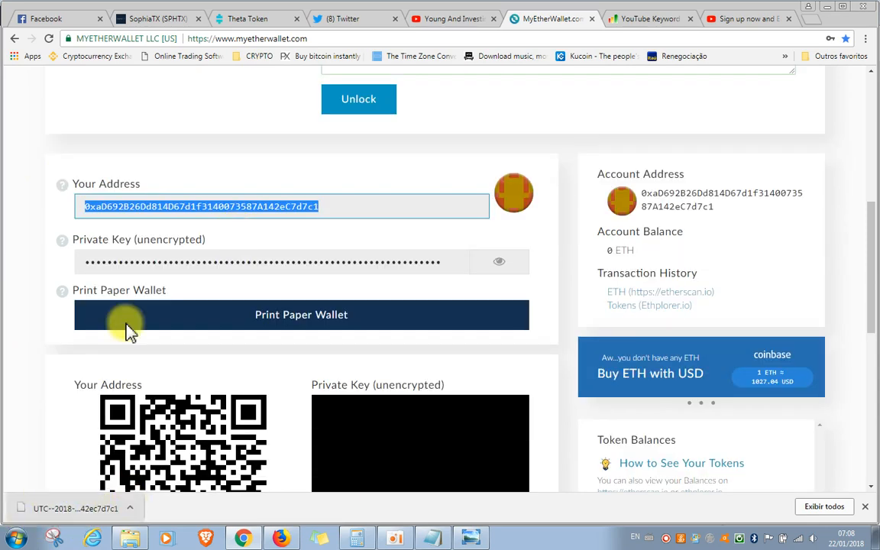
scroll(230, 145, "up", 1)
left_click(220, 193)
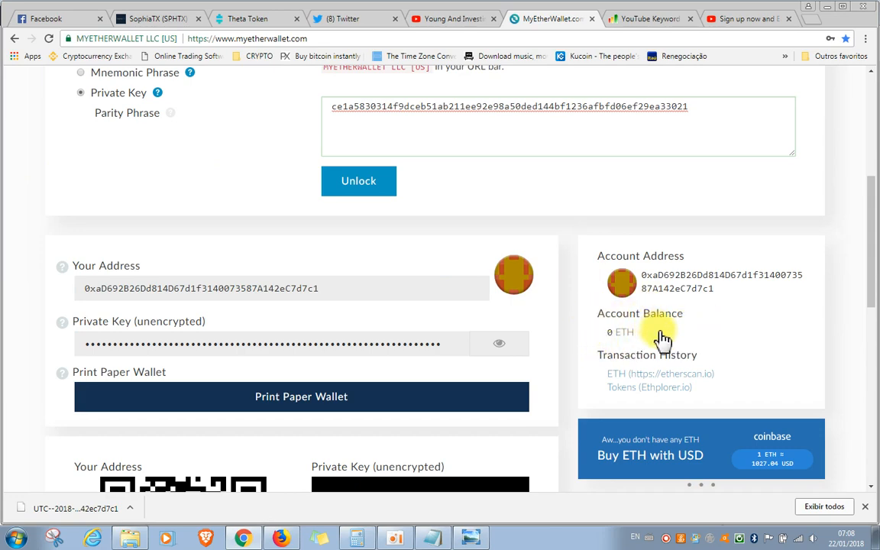
scroll(783, 336, "down", 1)
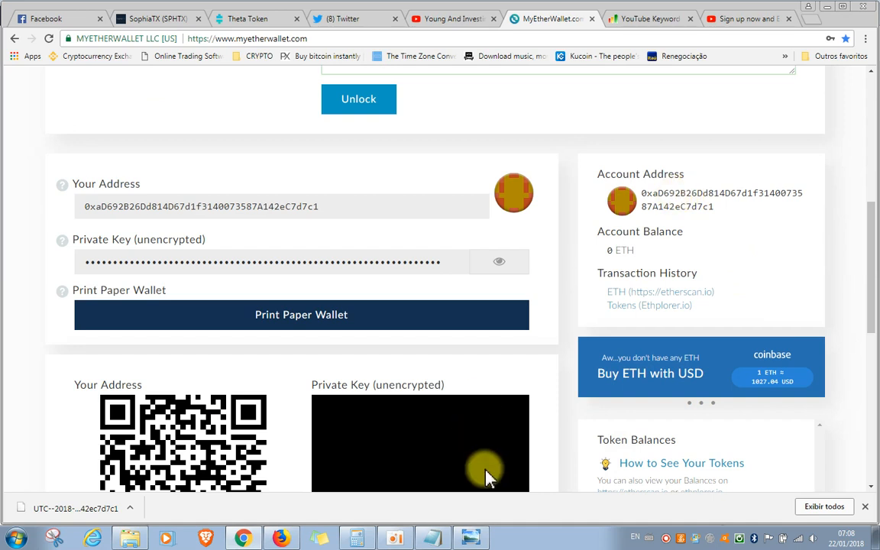
left_click(441, 536)
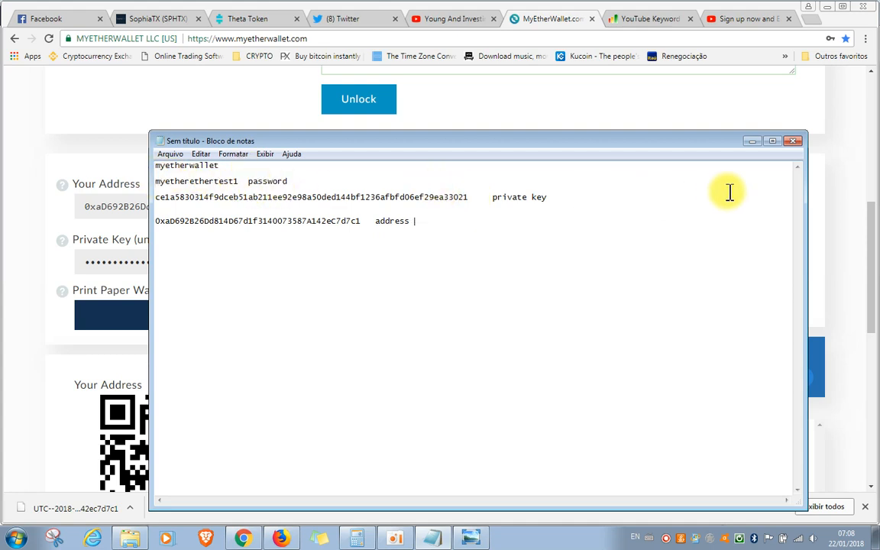
left_click(754, 141)
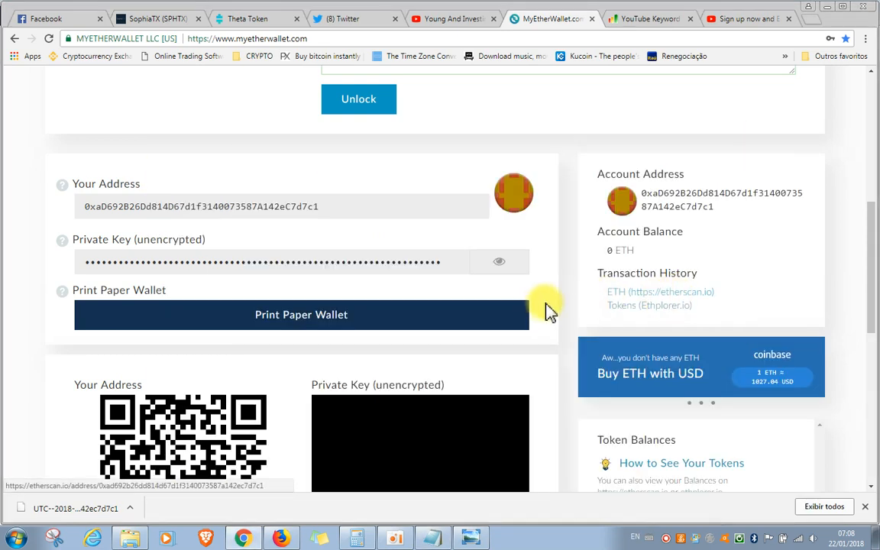
scroll(547, 310, "up", 5)
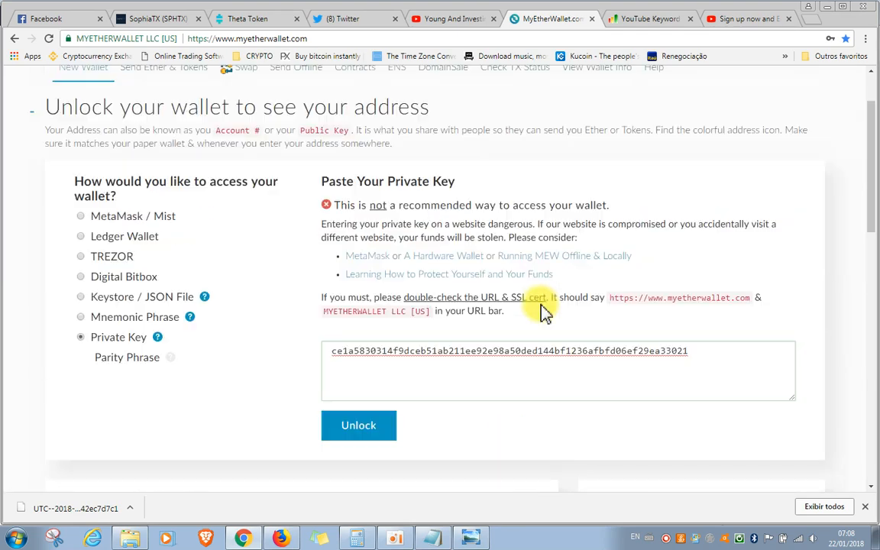
scroll(544, 309, "up", 1)
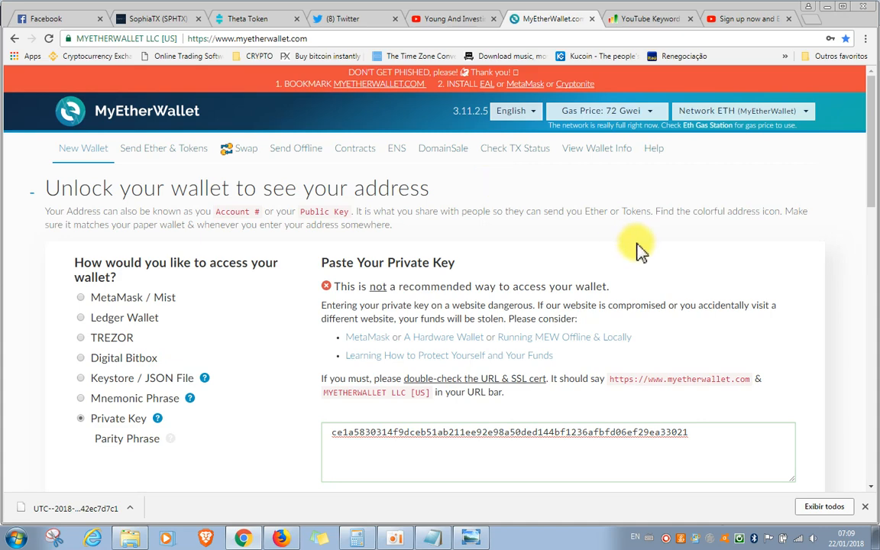
scroll(645, 258, "down", 3)
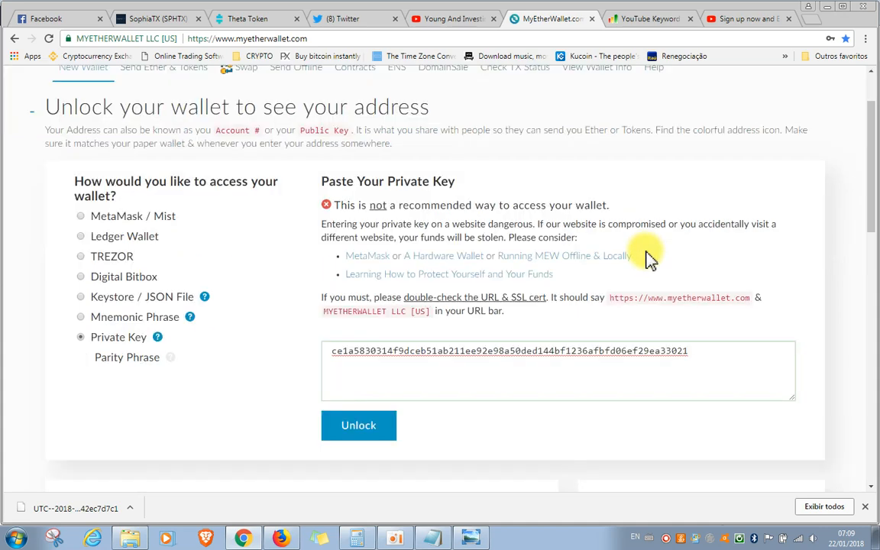
scroll(565, 297, "down", 1)
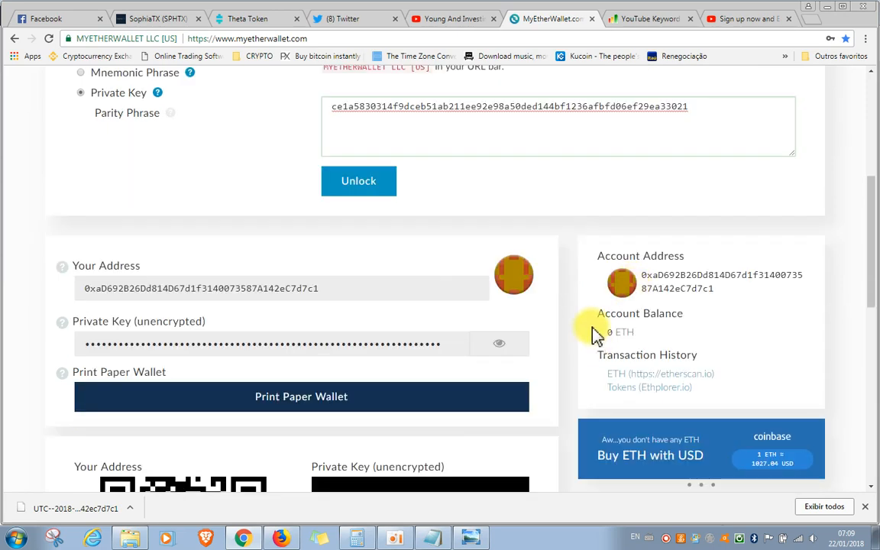
Review the unlocked wallet page from the private key access section down to the token balances and equivalent values
scroll(748, 243, "up", 3)
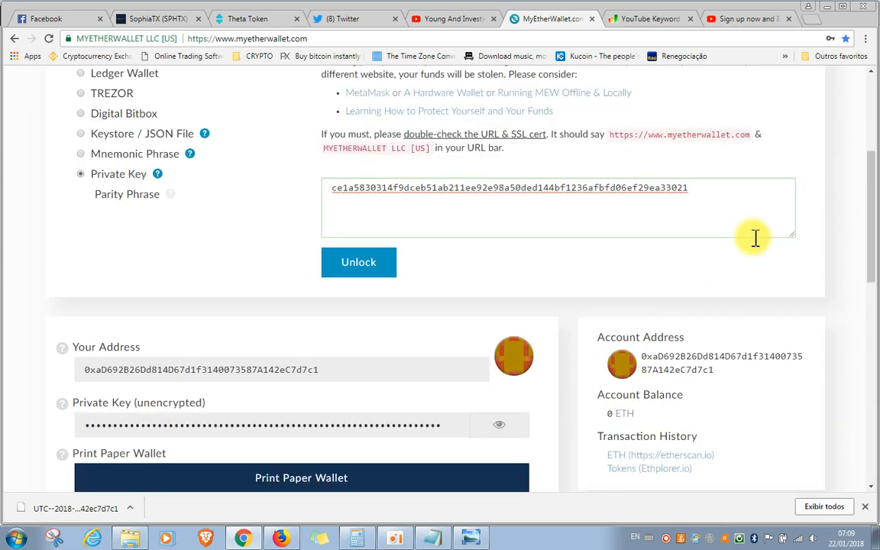
scroll(756, 244, "up", 1)
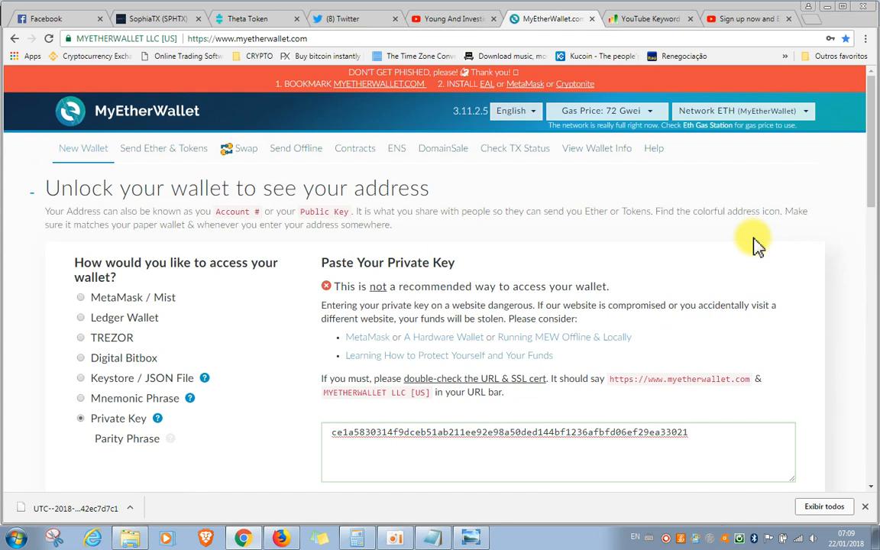
scroll(756, 245, "down", 1)
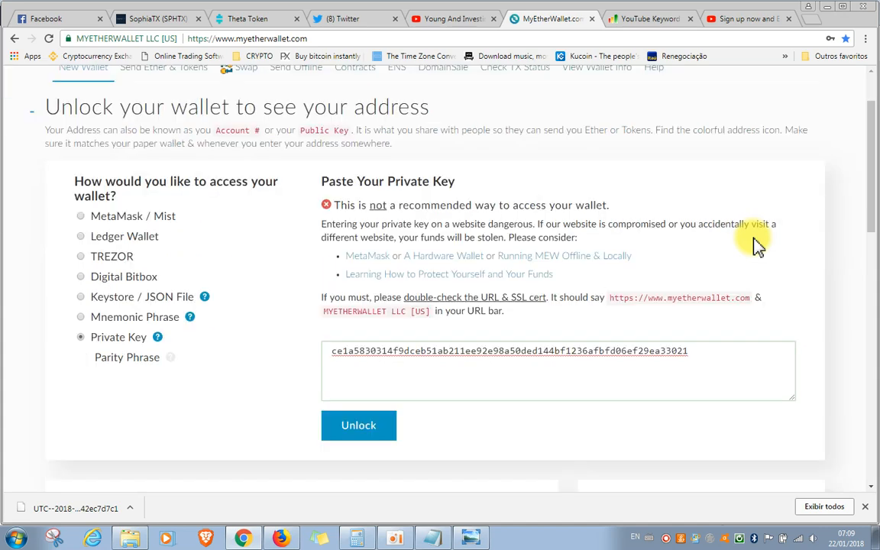
scroll(780, 302, "down", 8)
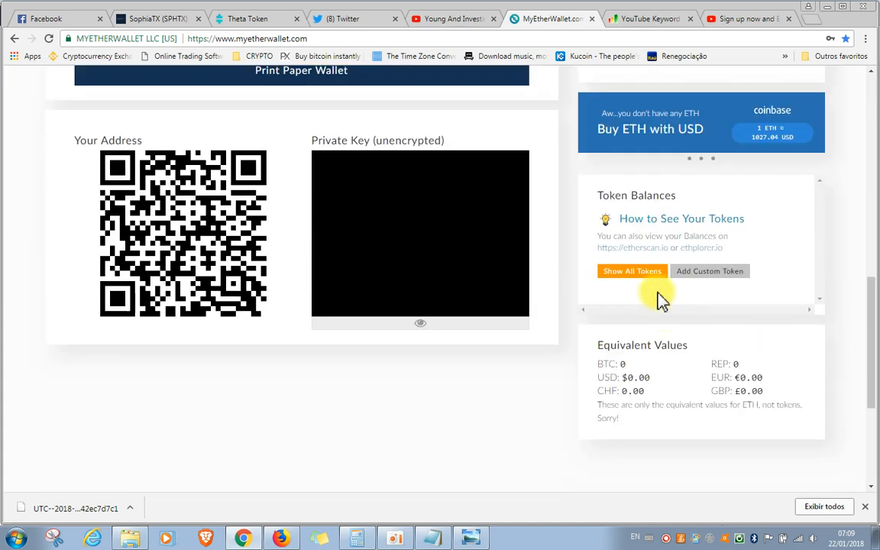
scroll(762, 297, "up", 3)
scroll(761, 297, "up", 1)
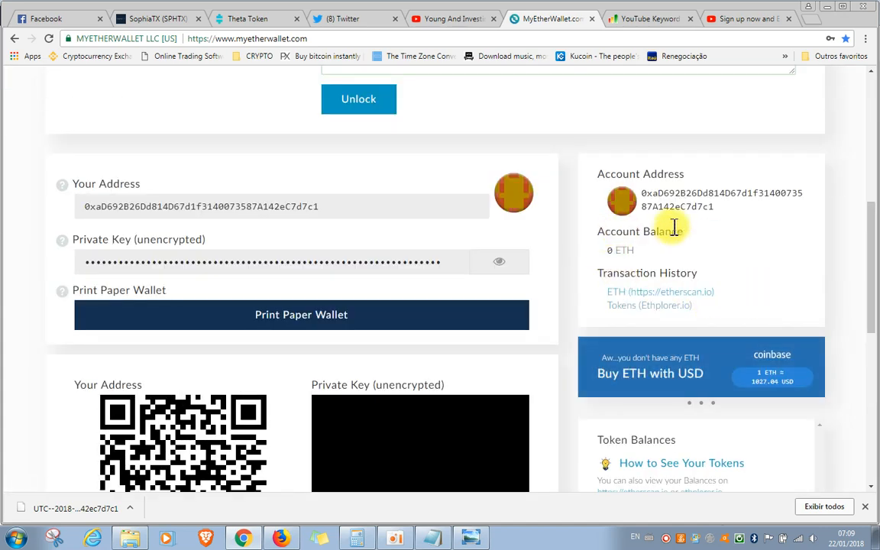
scroll(786, 308, "down", 2)
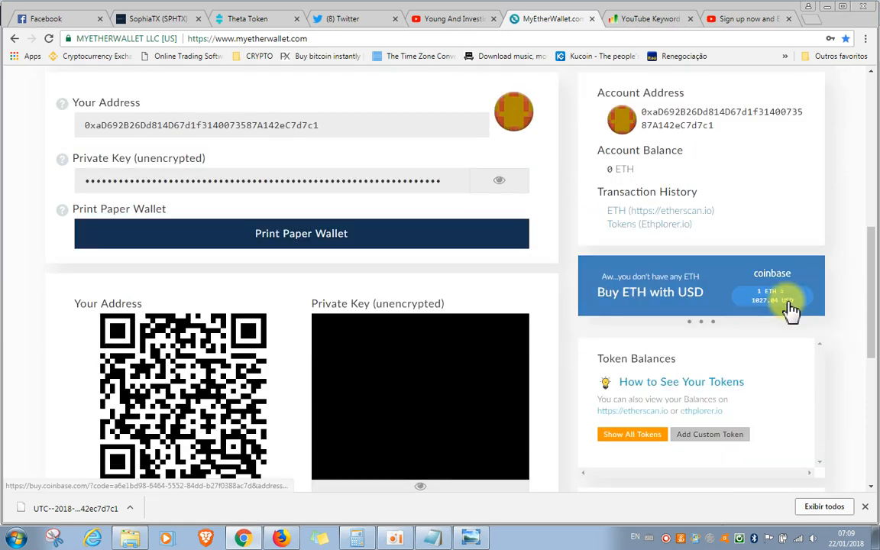
scroll(779, 389, "down", 1)
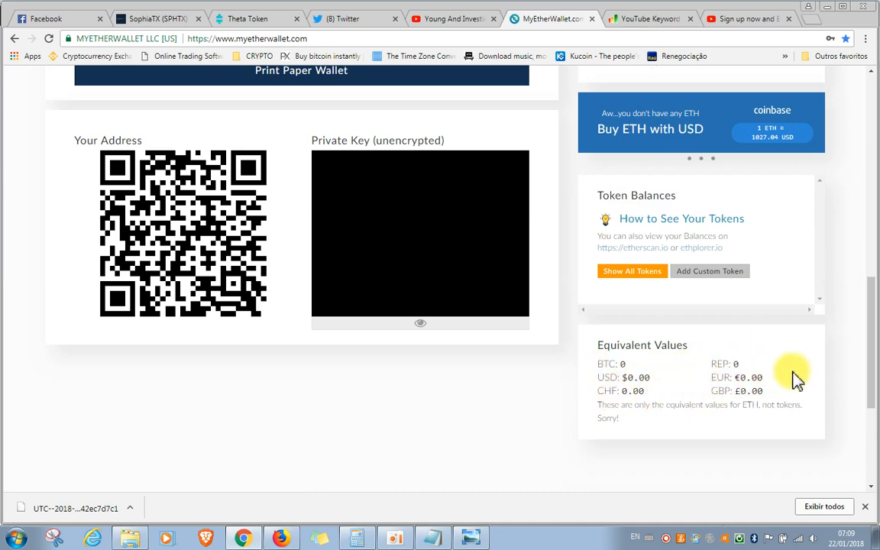
scroll(794, 379, "up", 2)
scroll(795, 380, "up", 1)
scroll(721, 299, "up", 1)
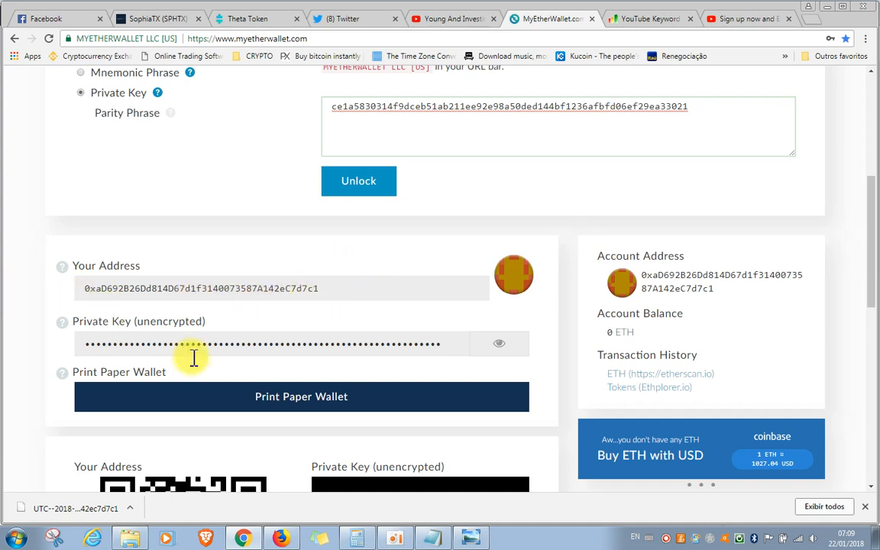
Check the credentials saved in the Notepad note, and view the token sale's deposit address in the icoexemple picture
left_click(437, 539)
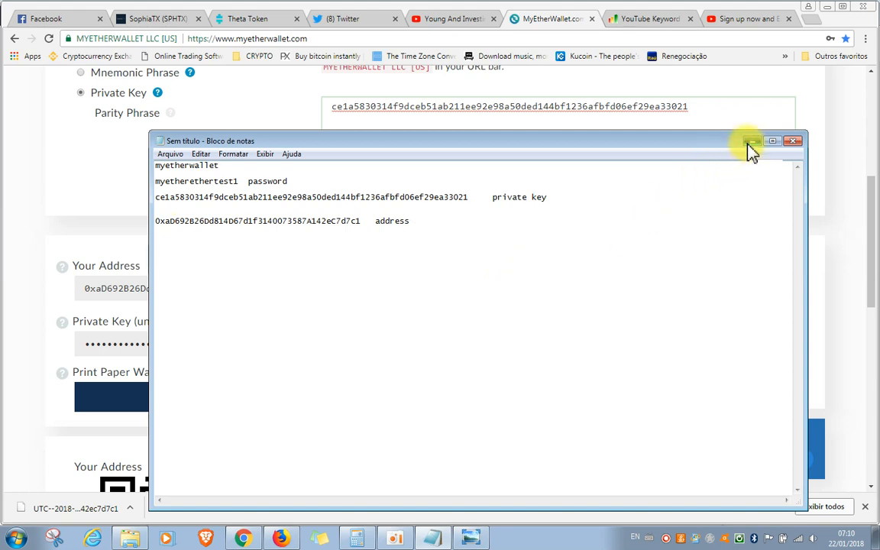
left_click(752, 141)
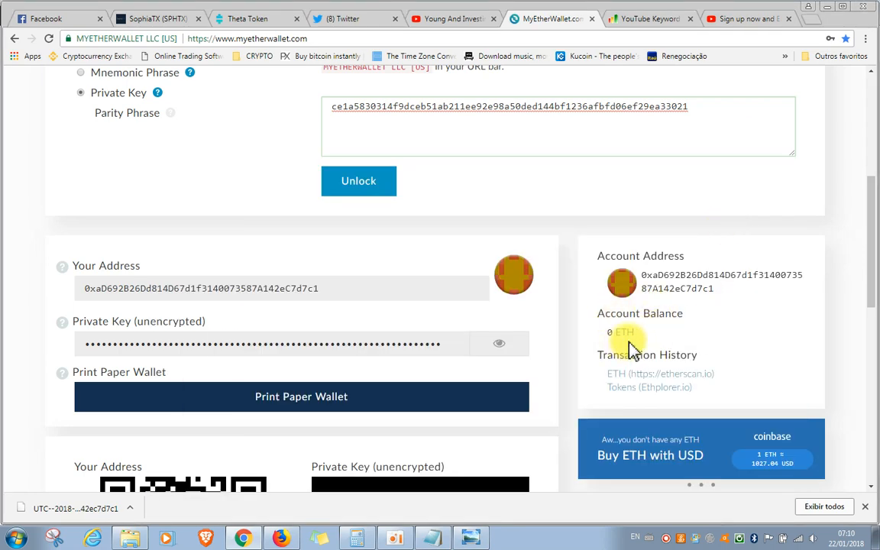
scroll(814, 346, "up", 3)
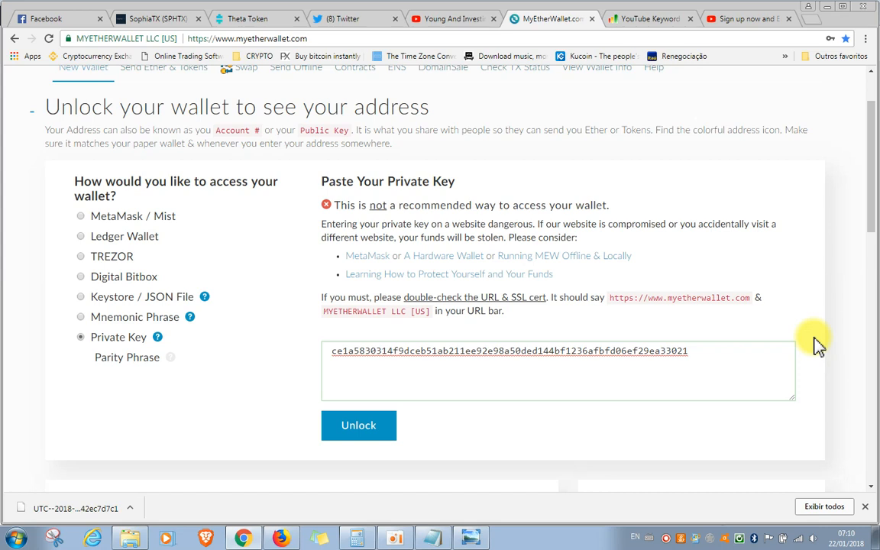
left_click(471, 539)
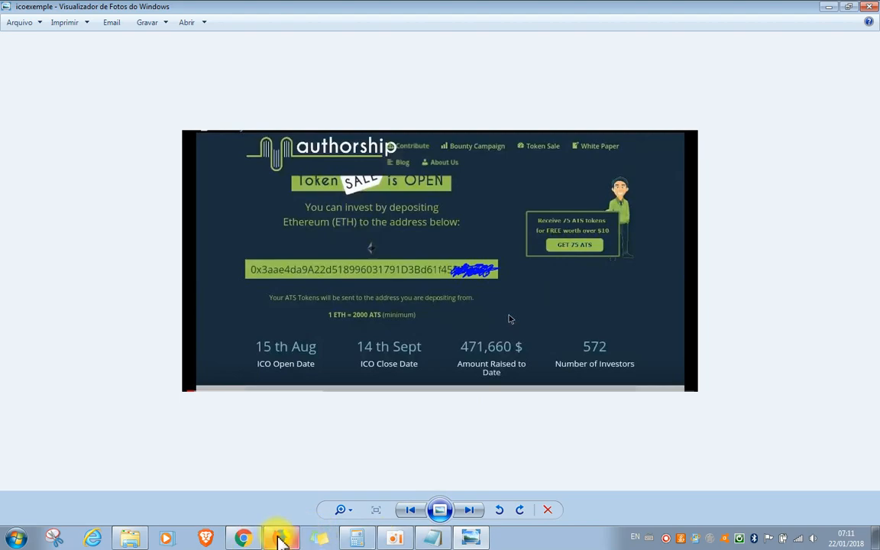
left_click(244, 537)
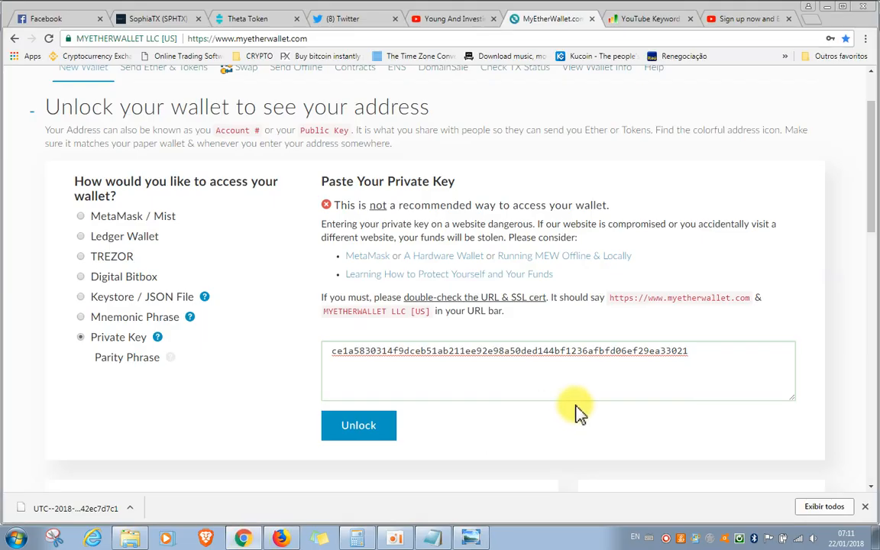
Go to Send Ether & Tokens in MyEtherWallet and choose Private Key as the wallet access method
scroll(722, 345, "up", 1)
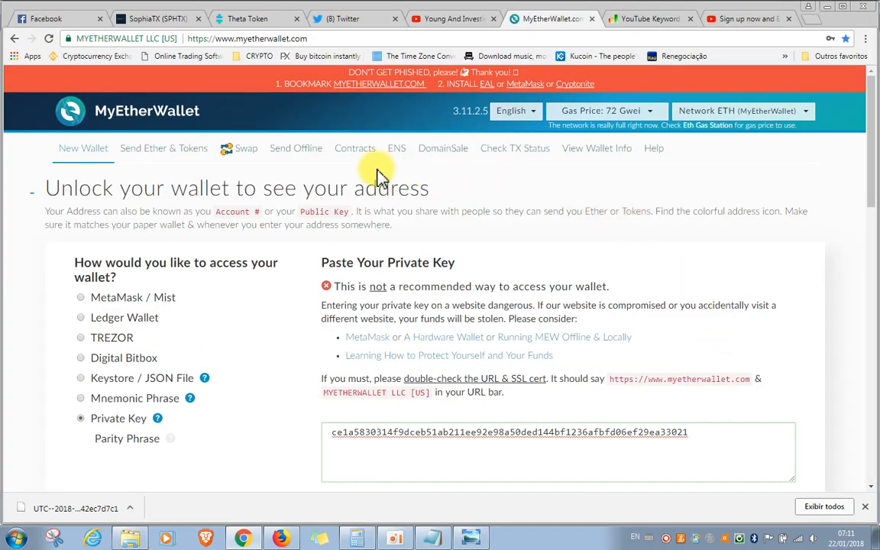
left_click(167, 153)
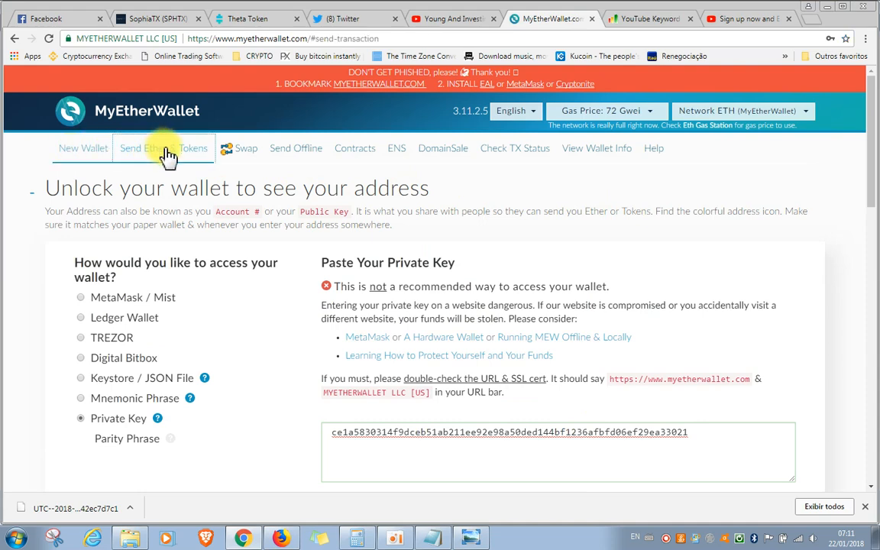
scroll(393, 226, "down", 3)
scroll(399, 235, "up", 3)
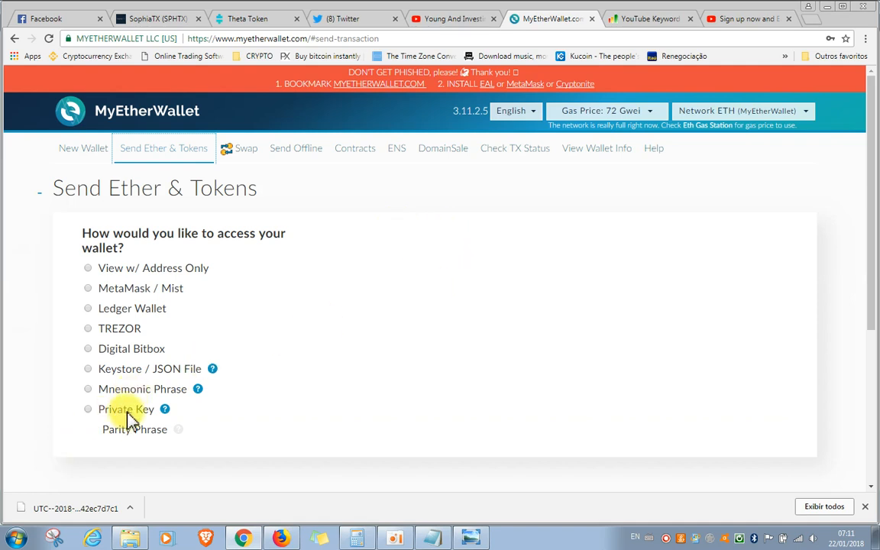
left_click(89, 411)
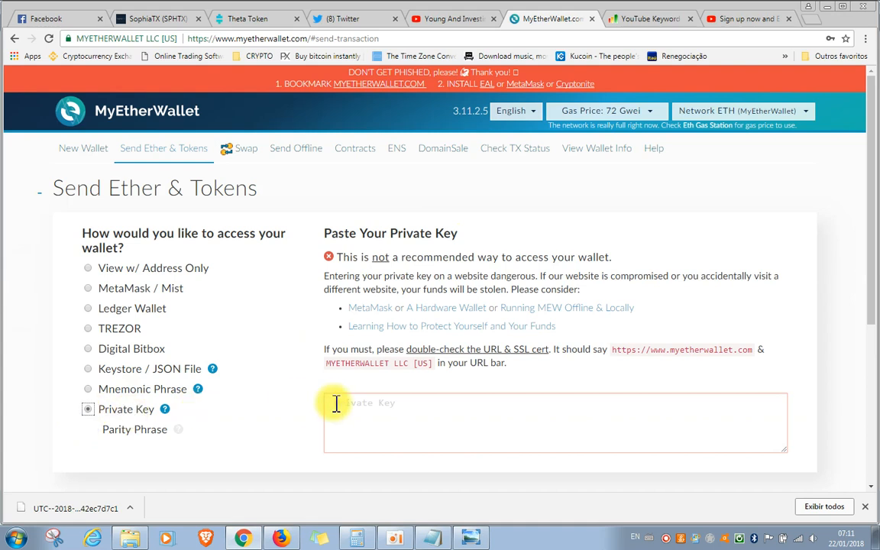
Copy the private key from the Notepad note and minimise Notepad
left_click(430, 540)
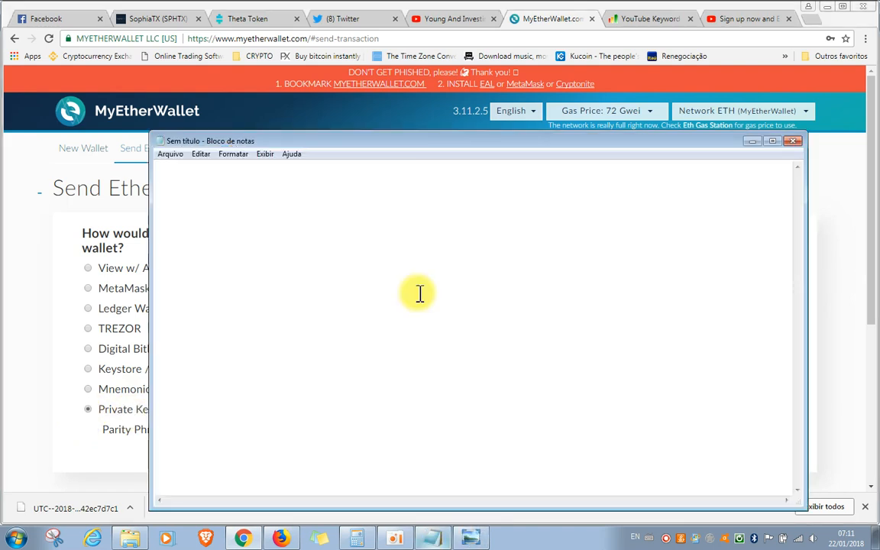
left_click_drag(469, 197, 154, 197)
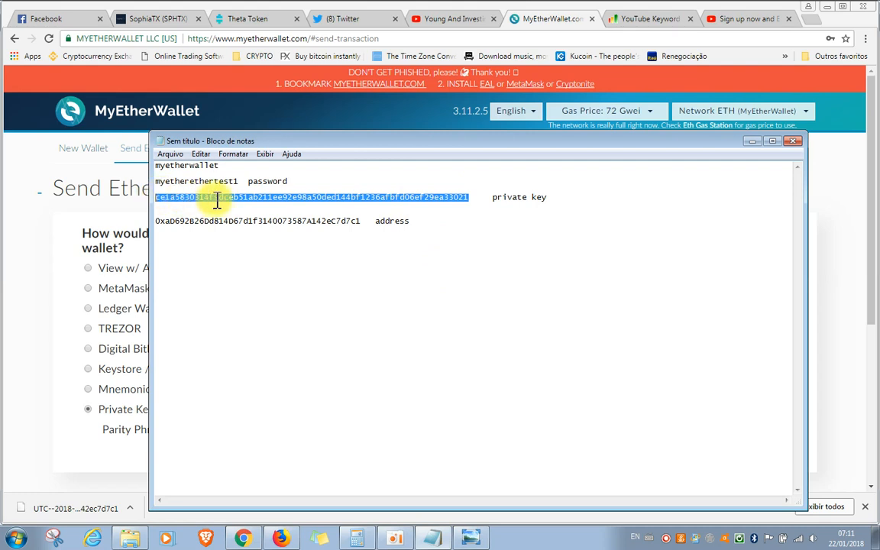
right_click(226, 204)
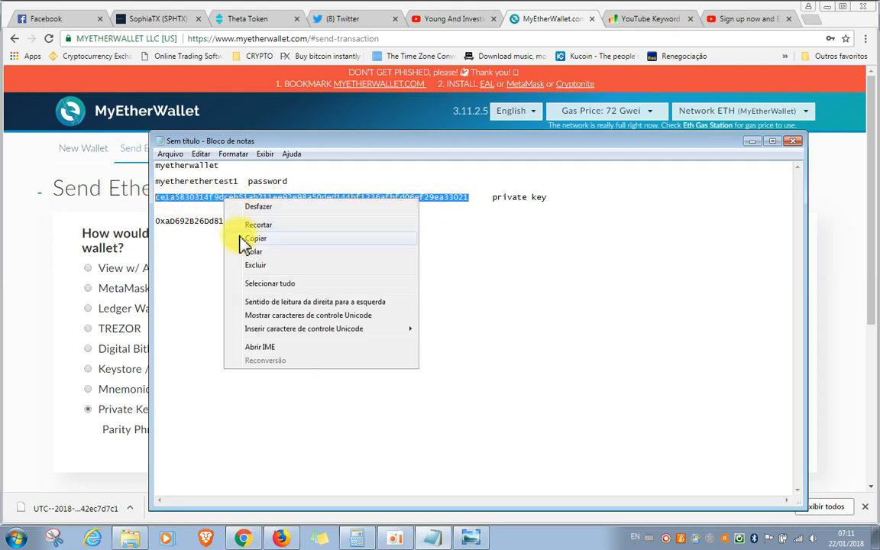
left_click(255, 239)
left_click(751, 141)
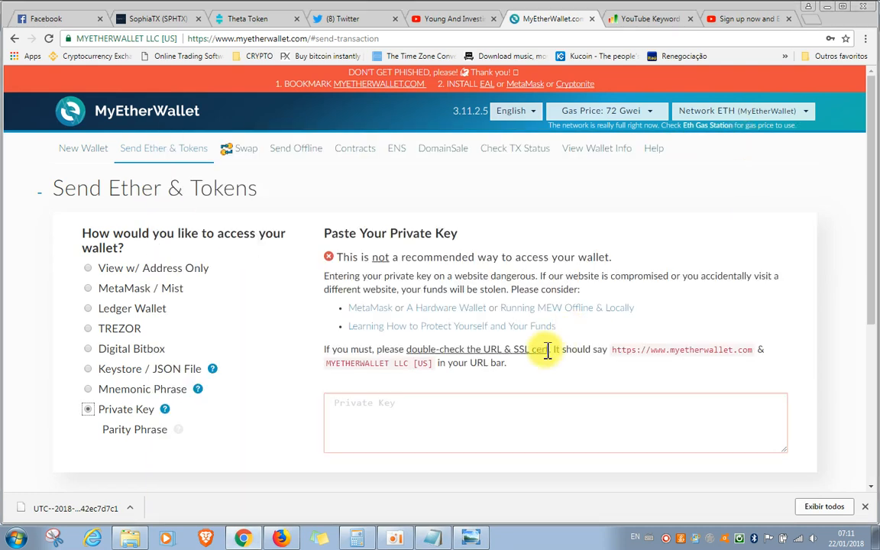
Unlock the wallet for sending with the copied key pasted into the Private Key field, and dismiss the notification and downloads bar
left_click(482, 413)
right_click(482, 417)
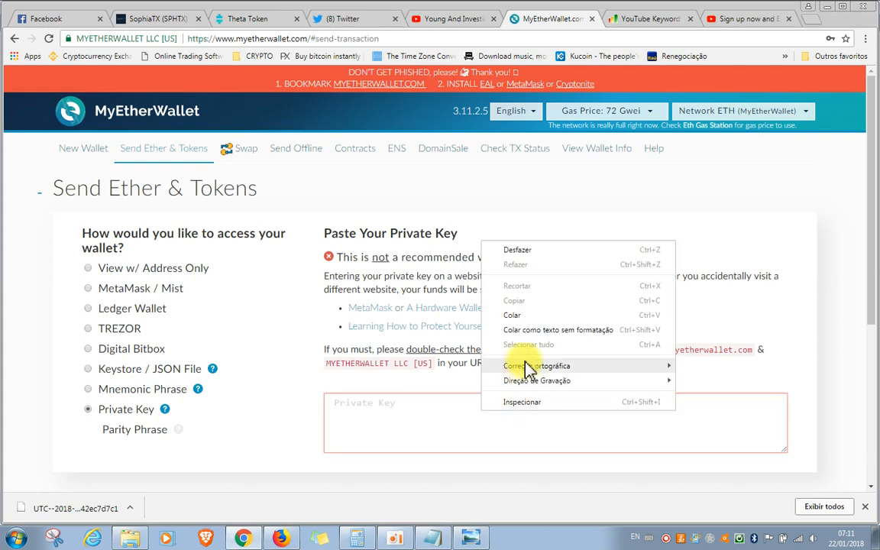
left_click(526, 315)
scroll(665, 405, "down", 2)
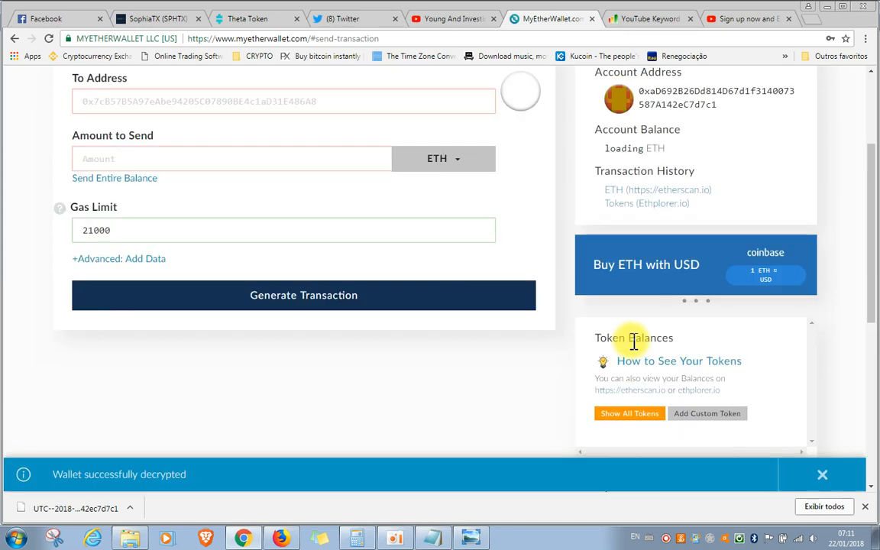
scroll(827, 487, "down", 2)
left_click(824, 477)
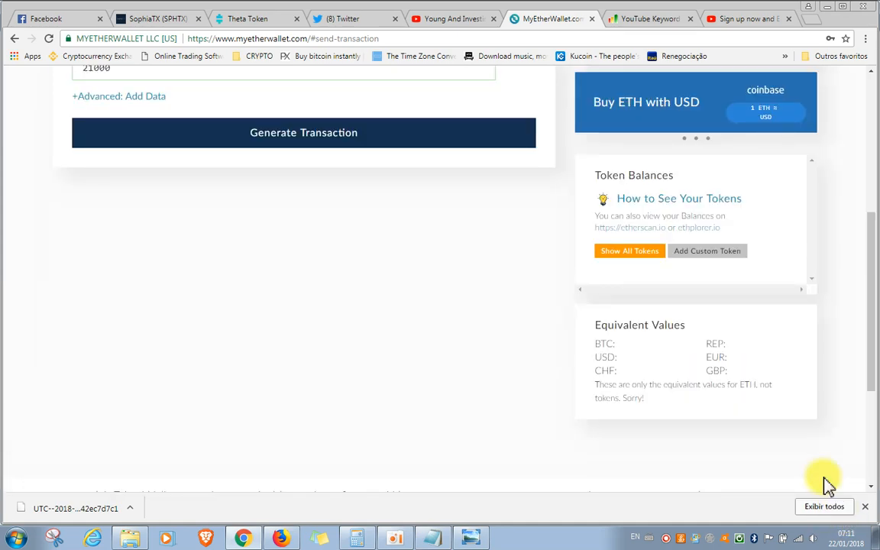
scroll(848, 403, "up", 2)
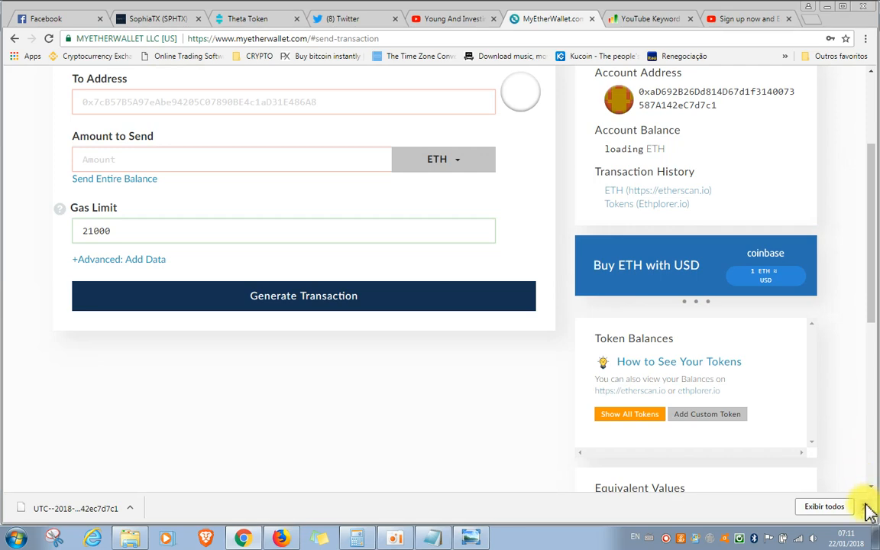
scroll(848, 403, "up", 2)
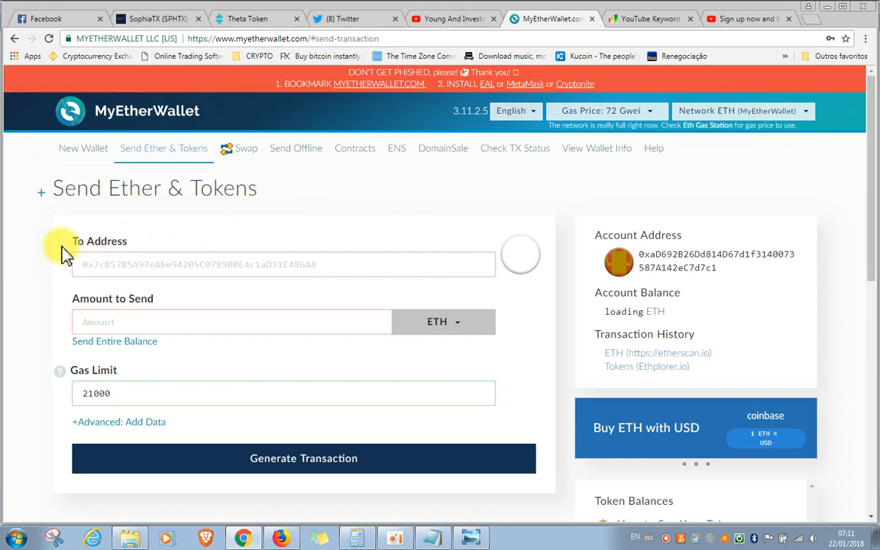
View the icoexemple picture again, and examine the Gas Price setting and its explanation on the Send Ether & Tokens page
left_click(480, 539)
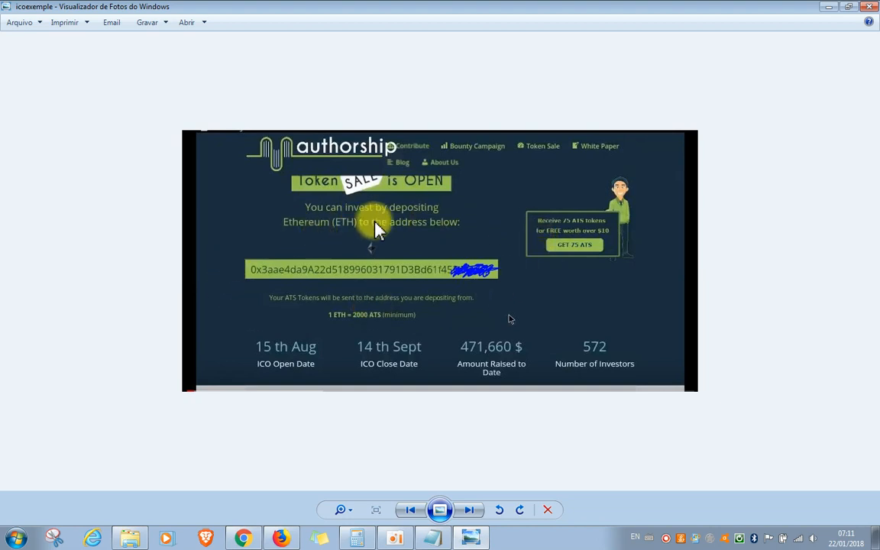
left_click(831, 16)
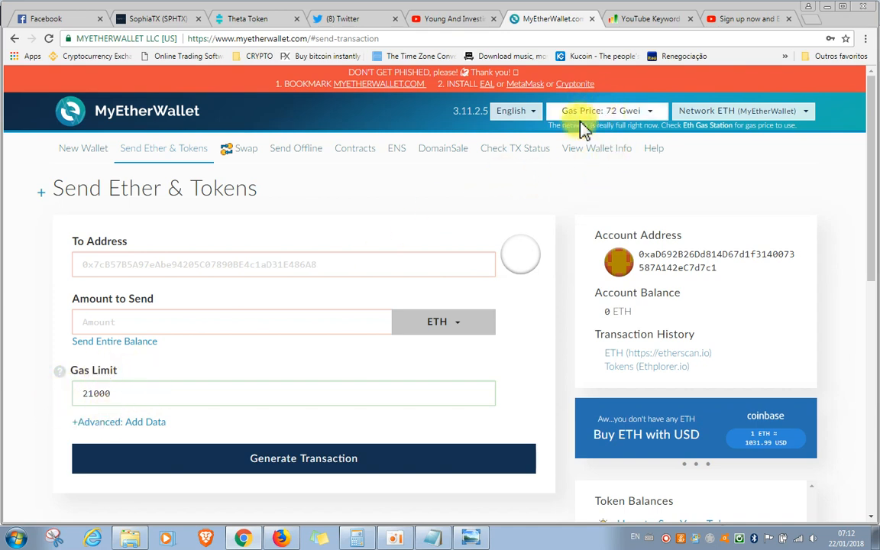
left_click(648, 121)
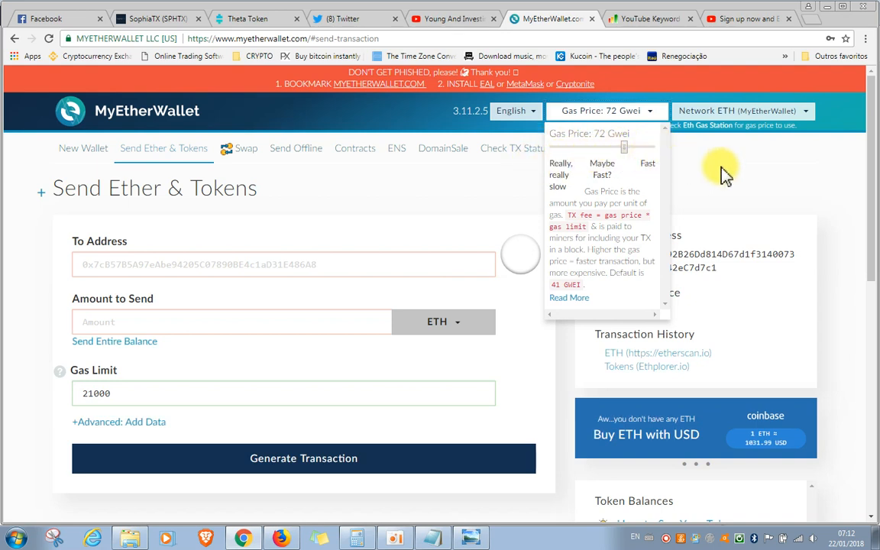
left_click(654, 112)
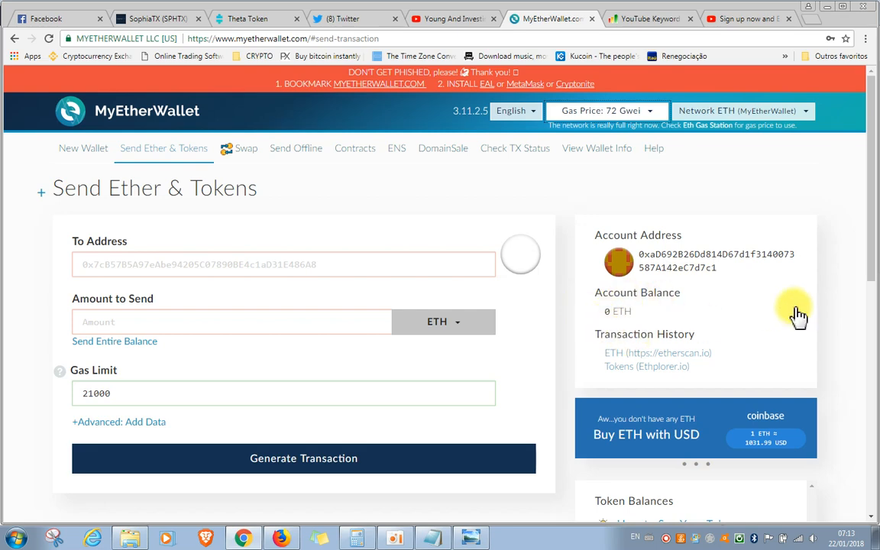
Show all tokens in the wallet's Token Balances section and return to the send form
scroll(795, 314, "down", 5)
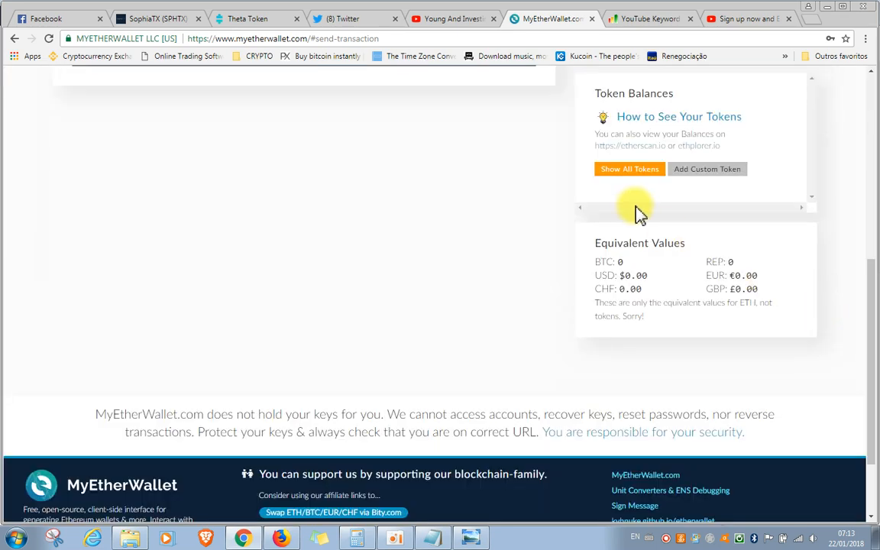
left_click(630, 169)
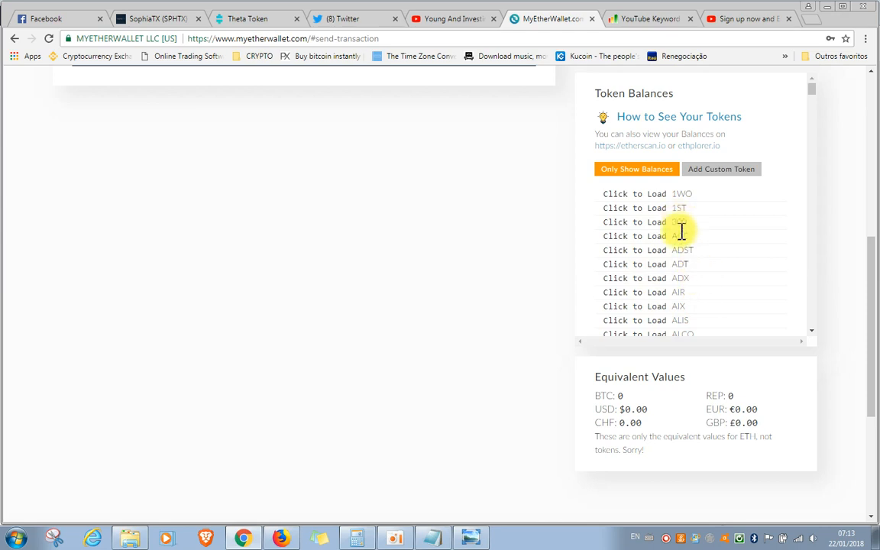
scroll(853, 303, "up", 1)
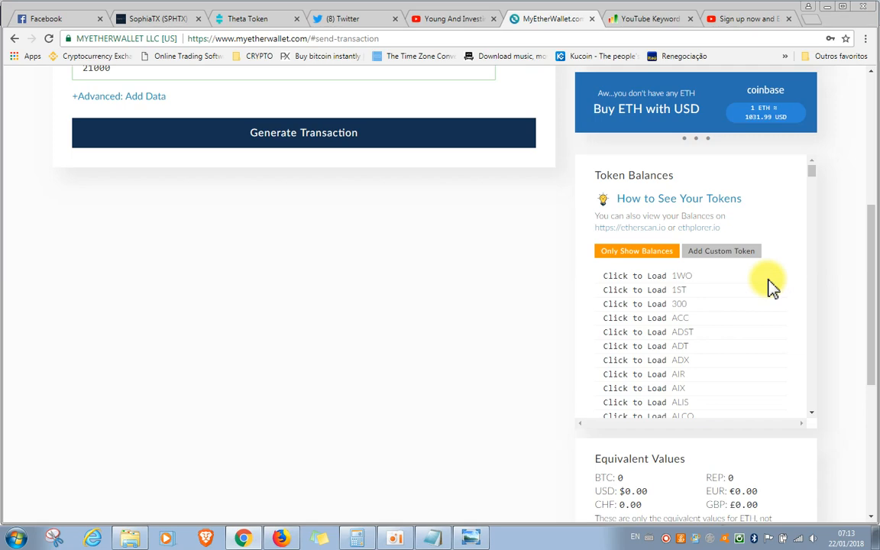
scroll(771, 286, "up", 4)
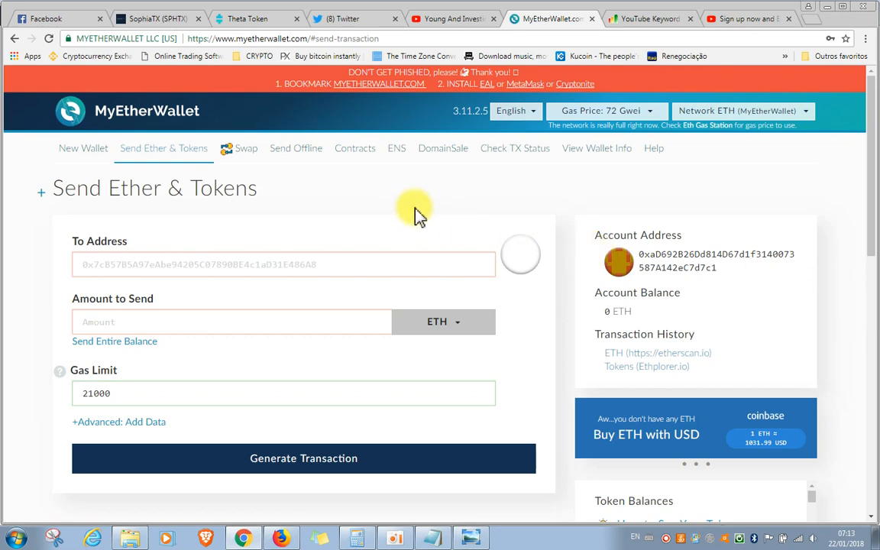
scroll(850, 345, "down", 2)
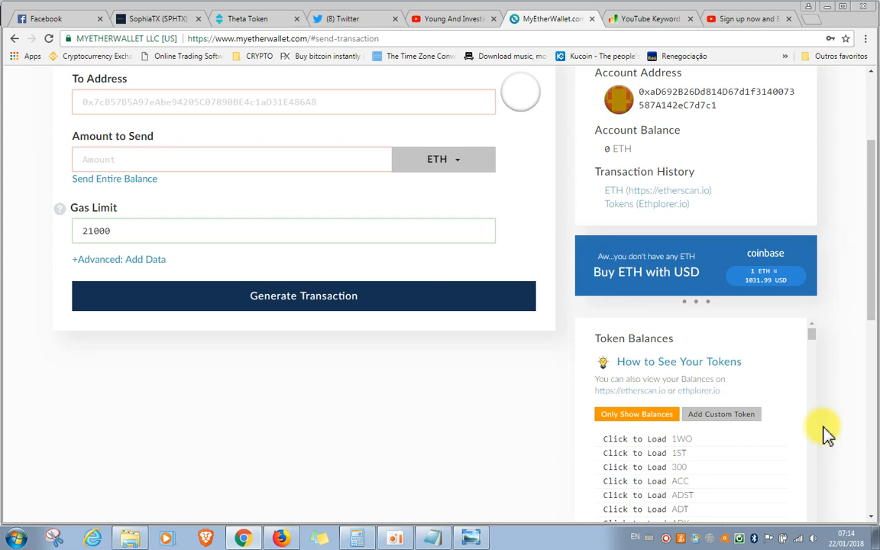
scroll(825, 434, "up", 1)
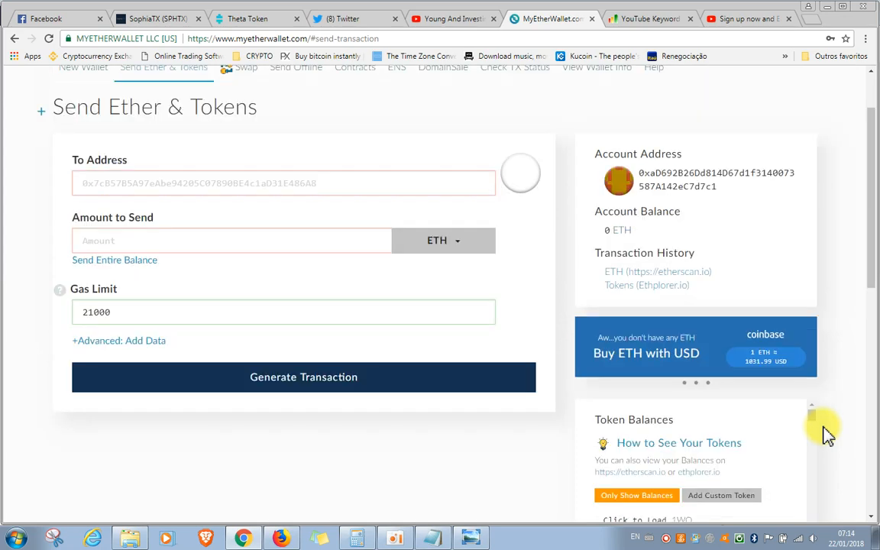
scroll(825, 434, "down", 2)
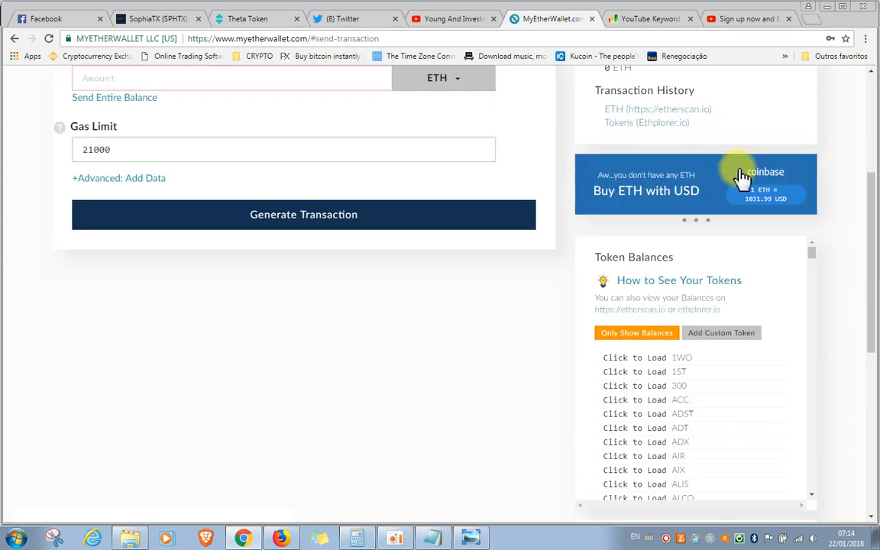
scroll(815, 399, "up", 2)
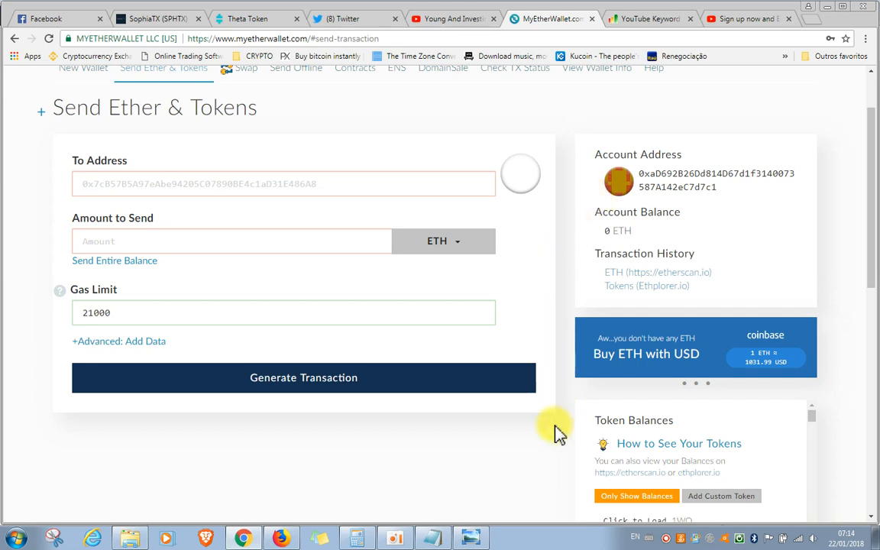
left_click(667, 540)
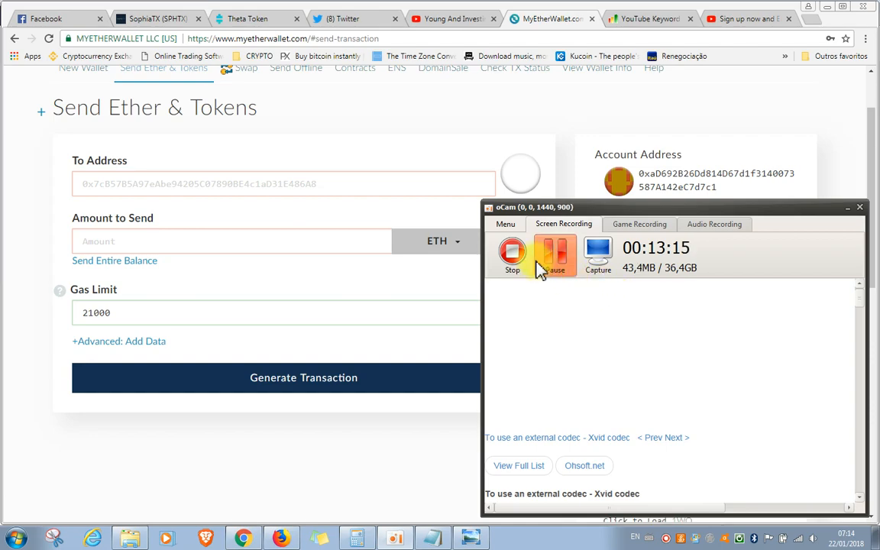